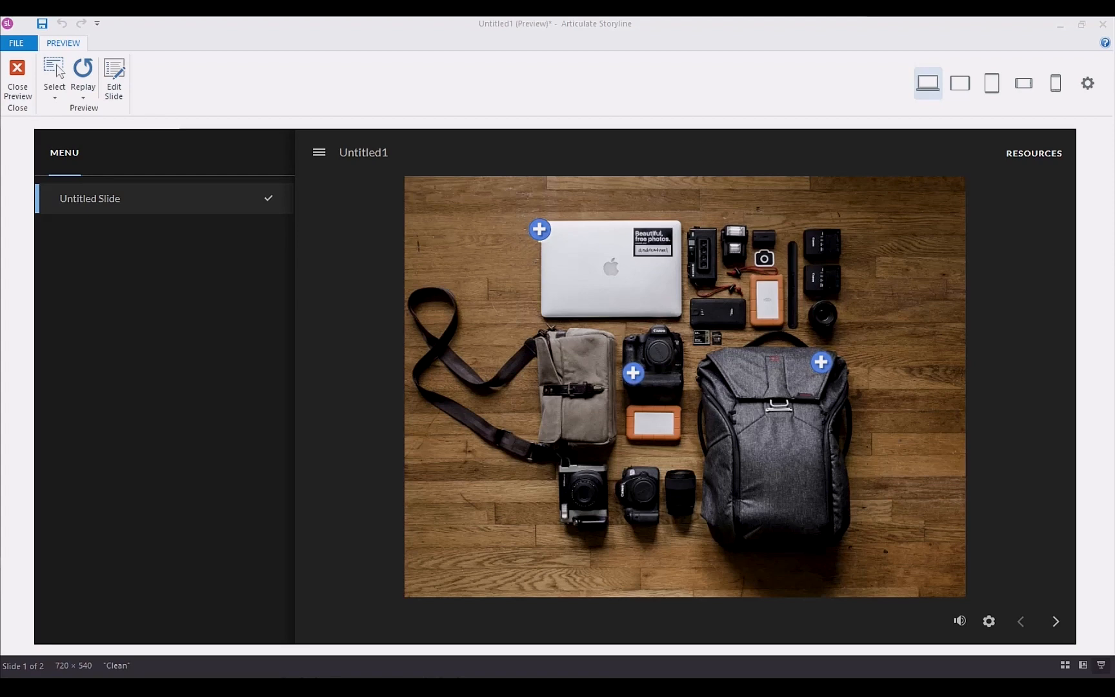
Test the laptop, professional camera and camera bag markers in the slide preview, and close the preview.
left_click(536, 238)
left_click(640, 378)
left_click(821, 363)
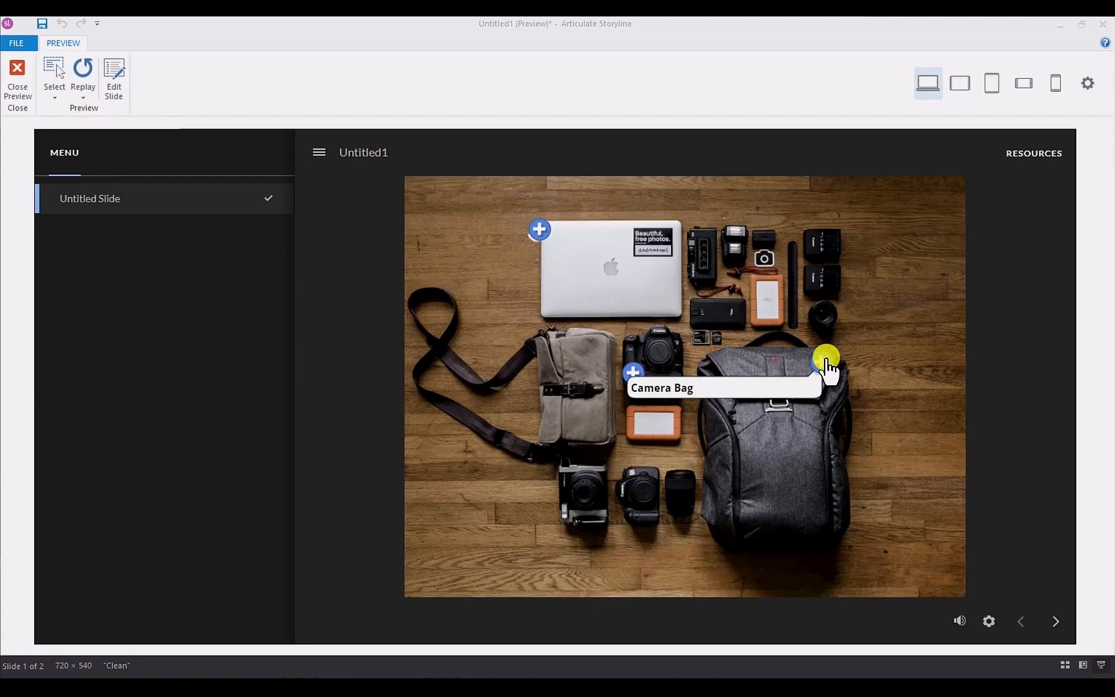
left_click(827, 359)
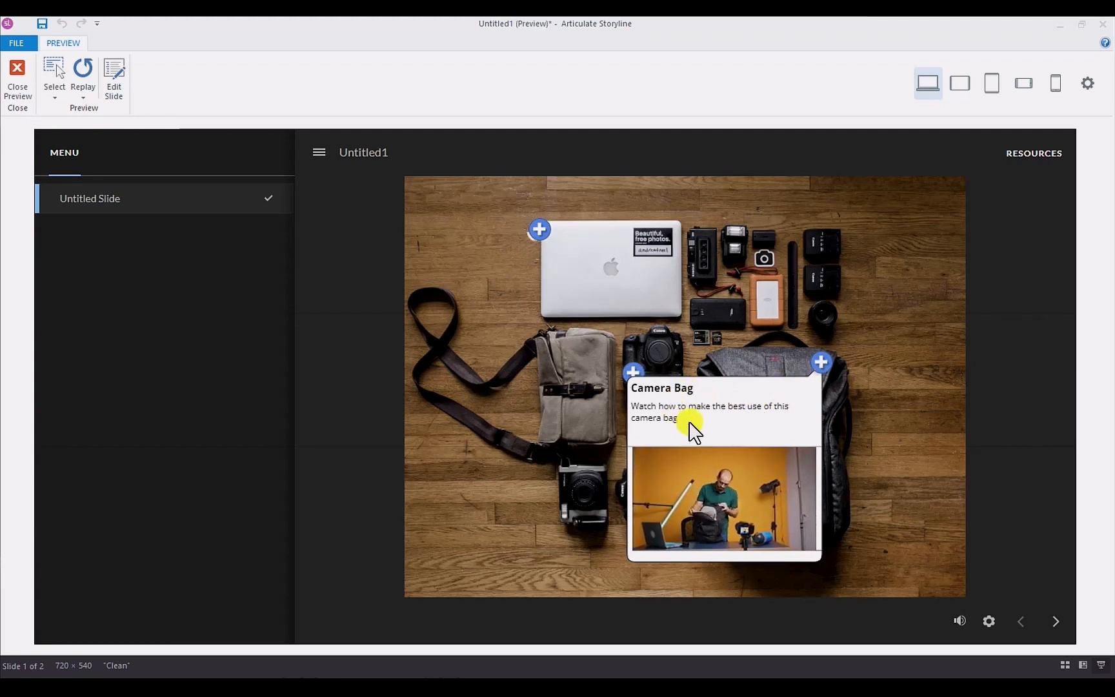
left_click(872, 391)
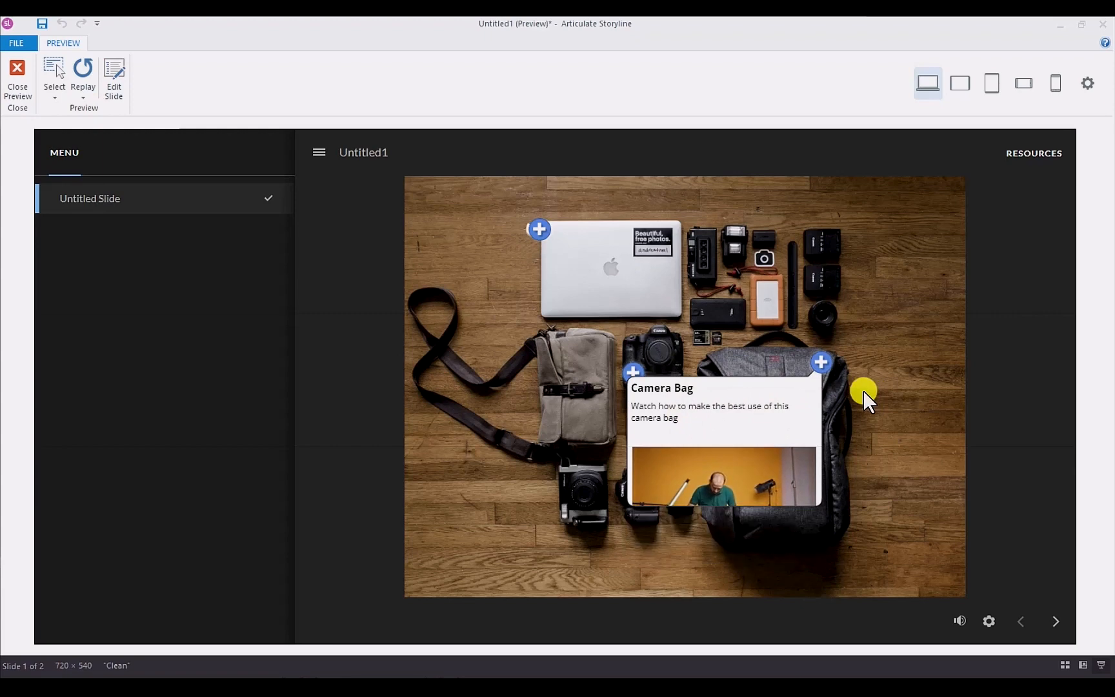
left_click(635, 375)
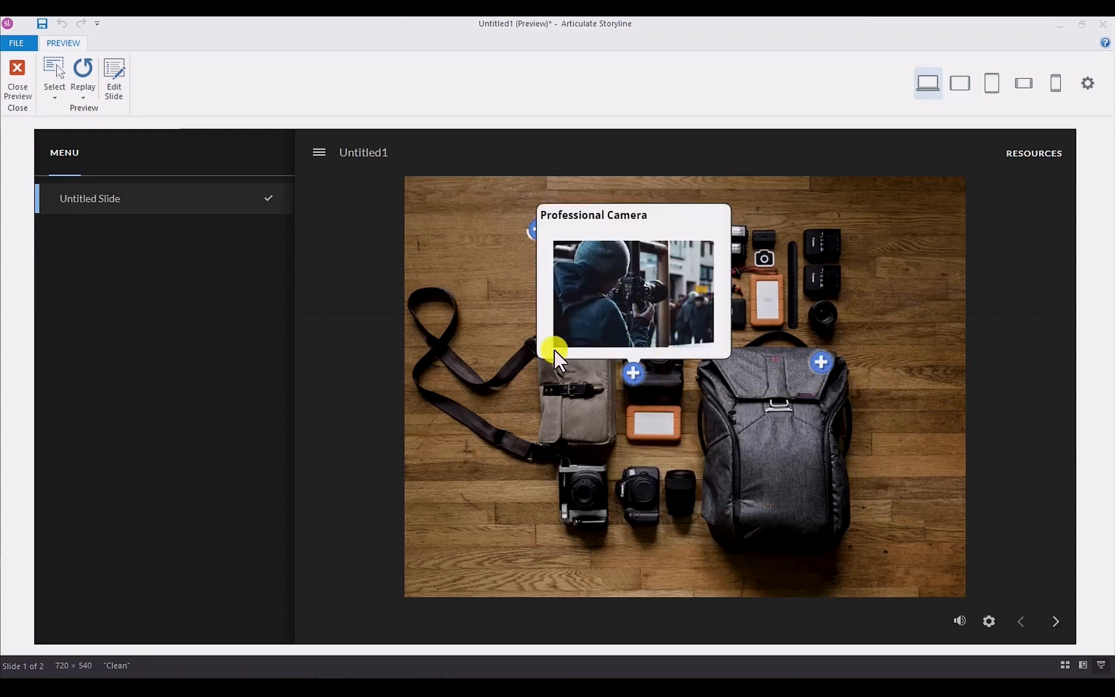
left_click(537, 231)
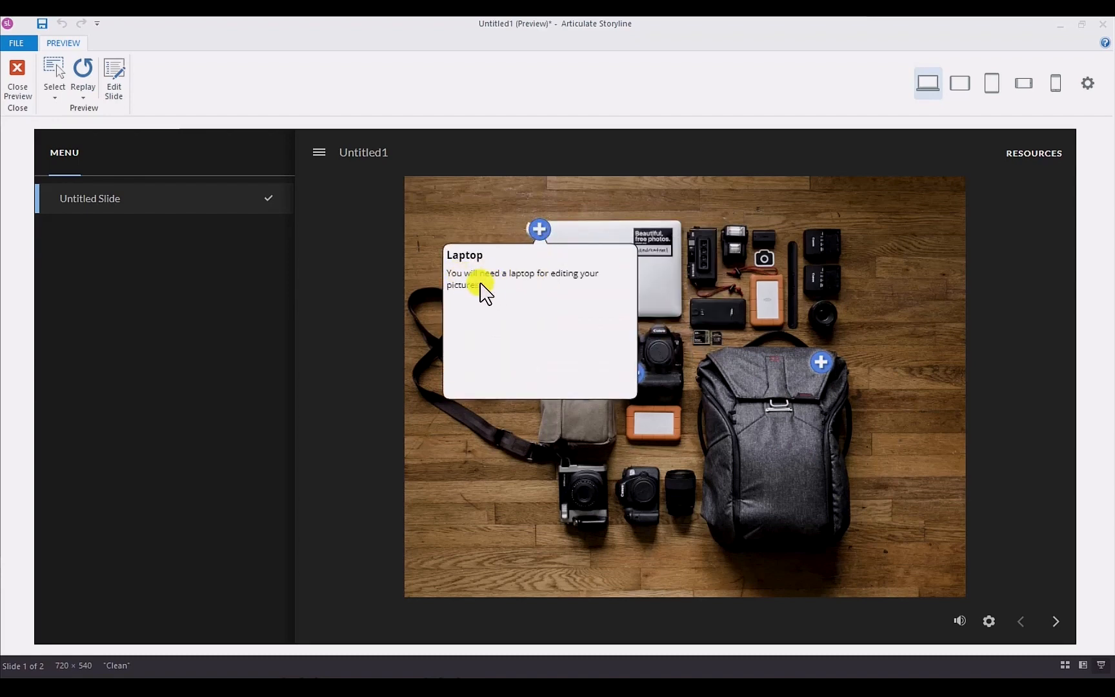
left_click(648, 306)
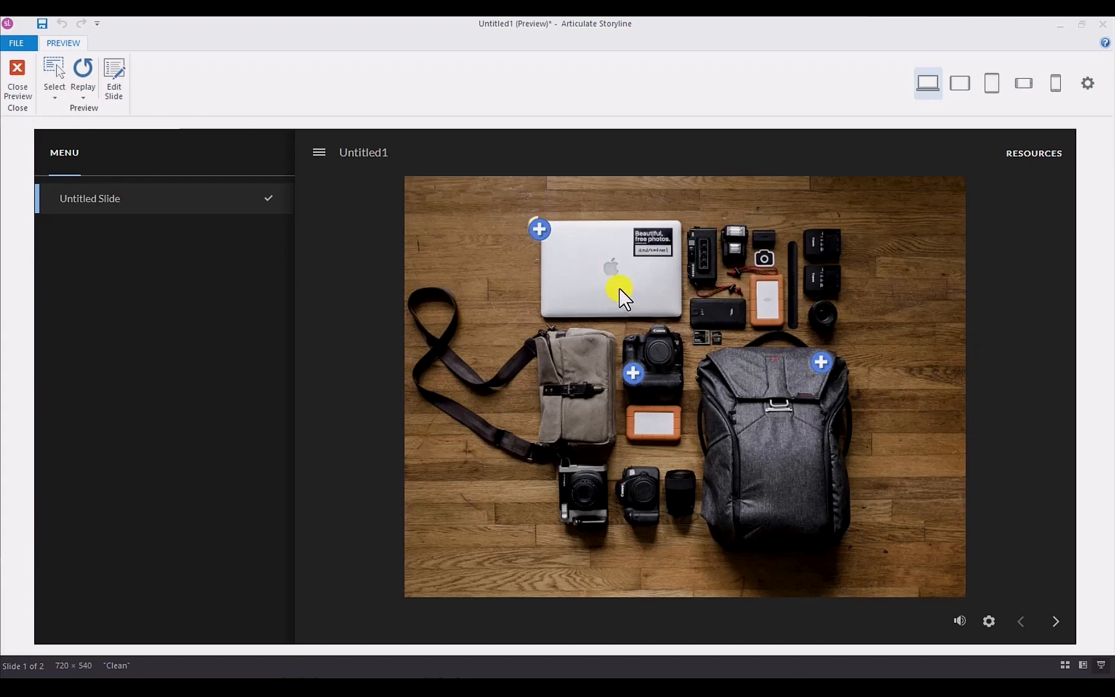
left_click(18, 77)
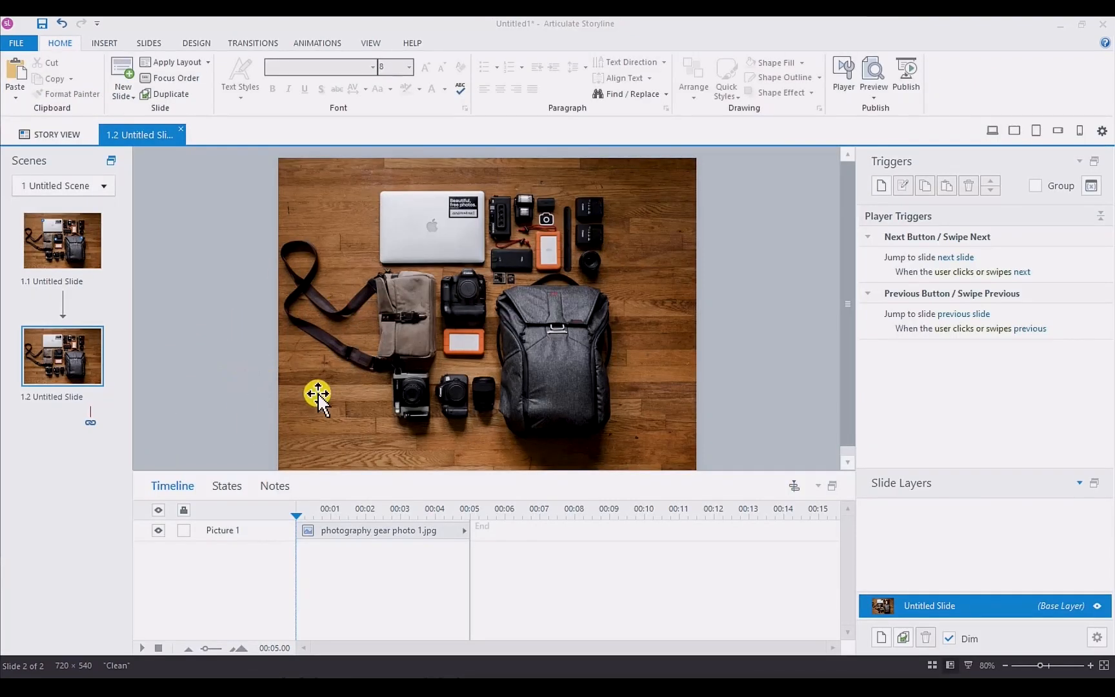
Insert a plus-icon marker from the Feedback set at the laptop's upper-left corner on slide 1.2.
left_click(104, 42)
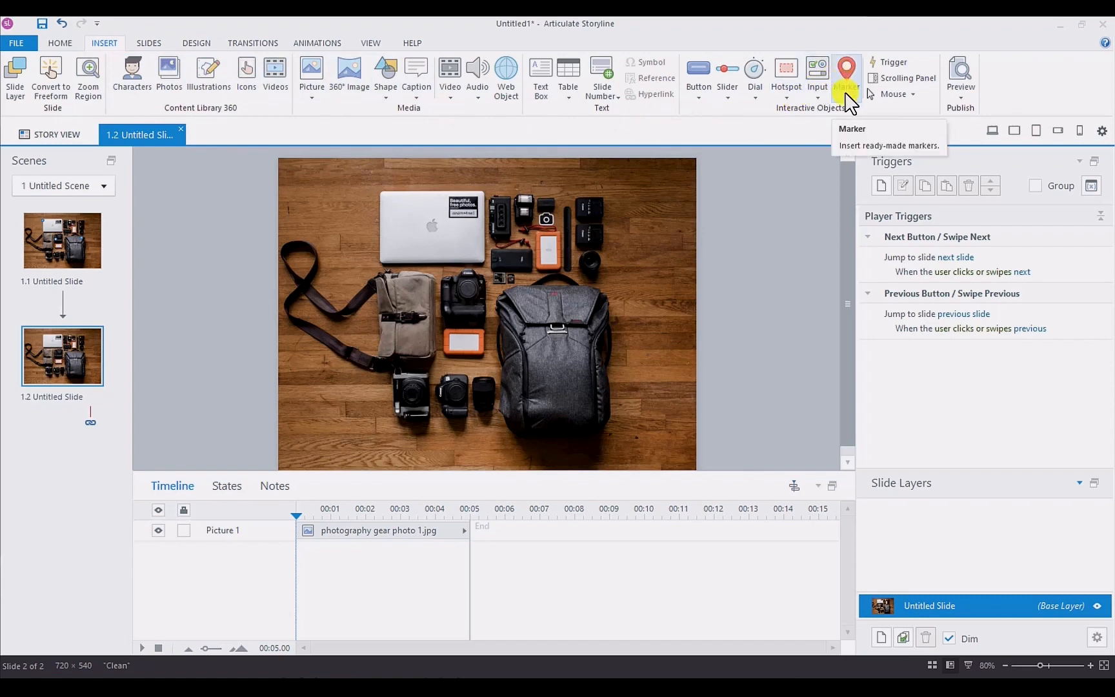
left_click(846, 74)
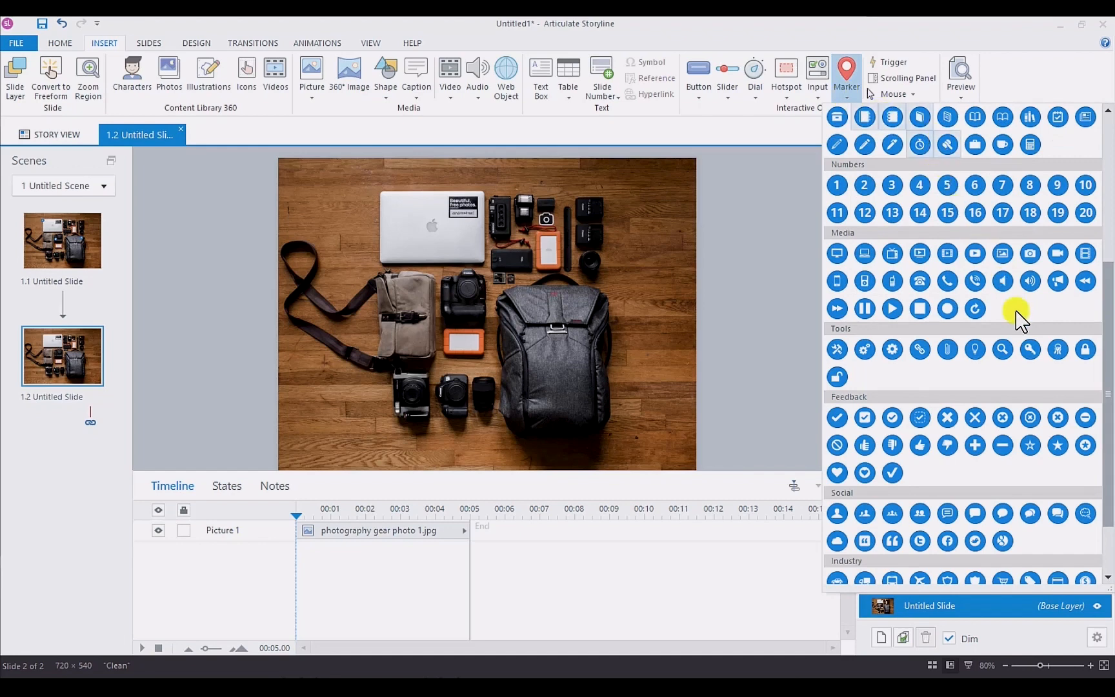
scroll(1019, 323, "up", 5)
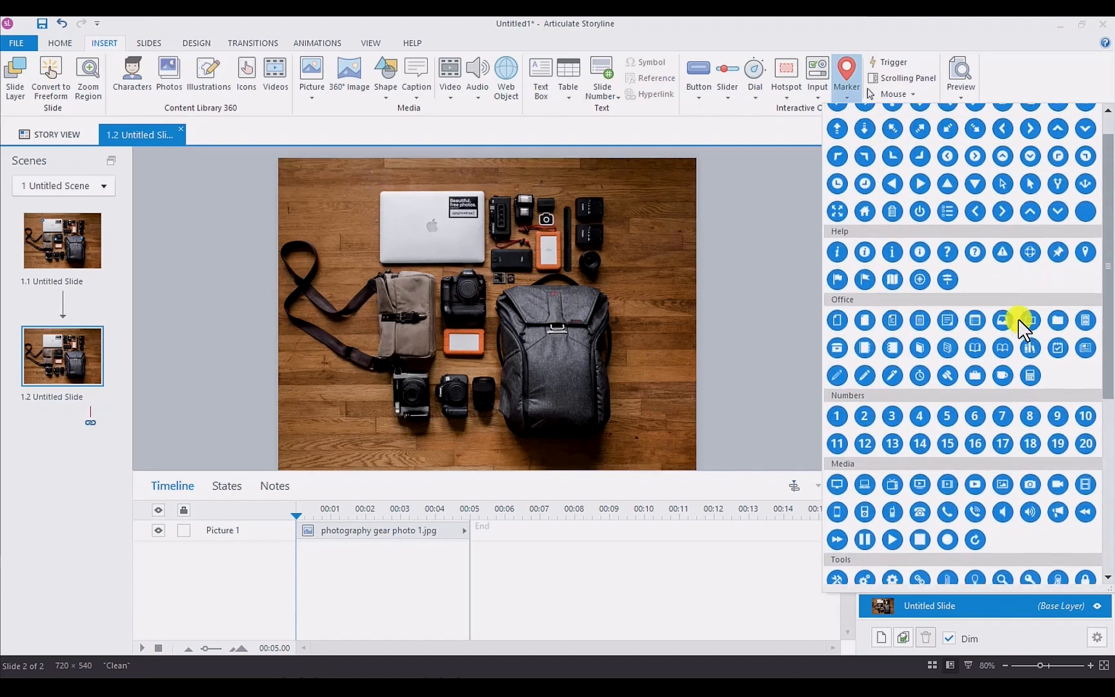
scroll(1018, 323, "down", 4)
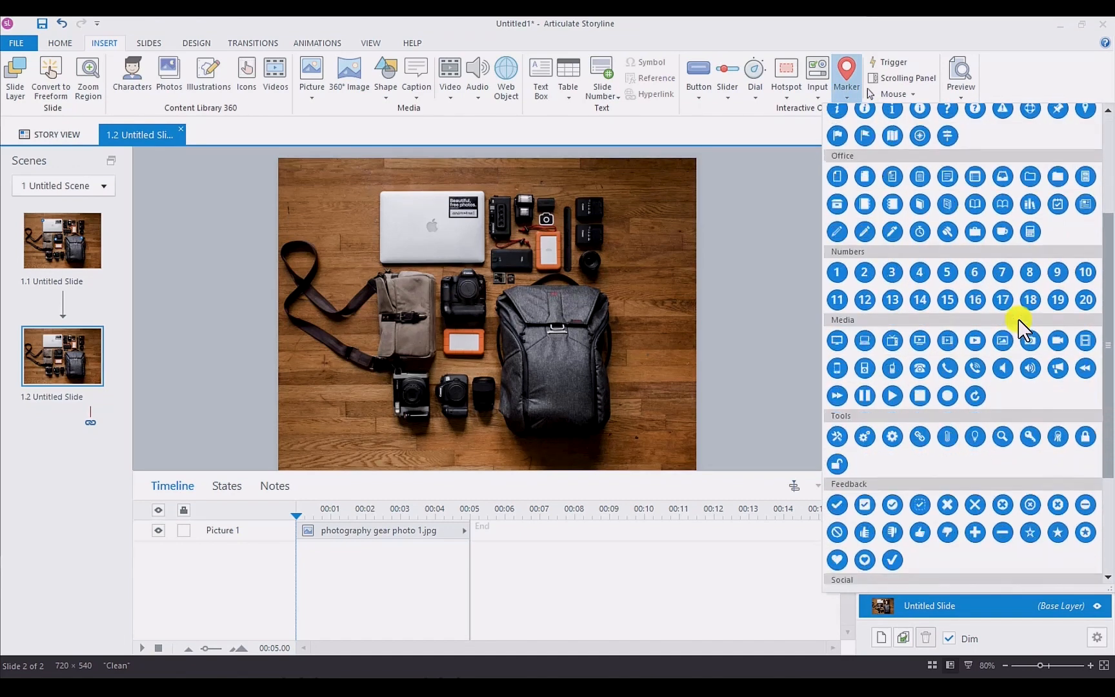
scroll(1023, 328, "down", 2)
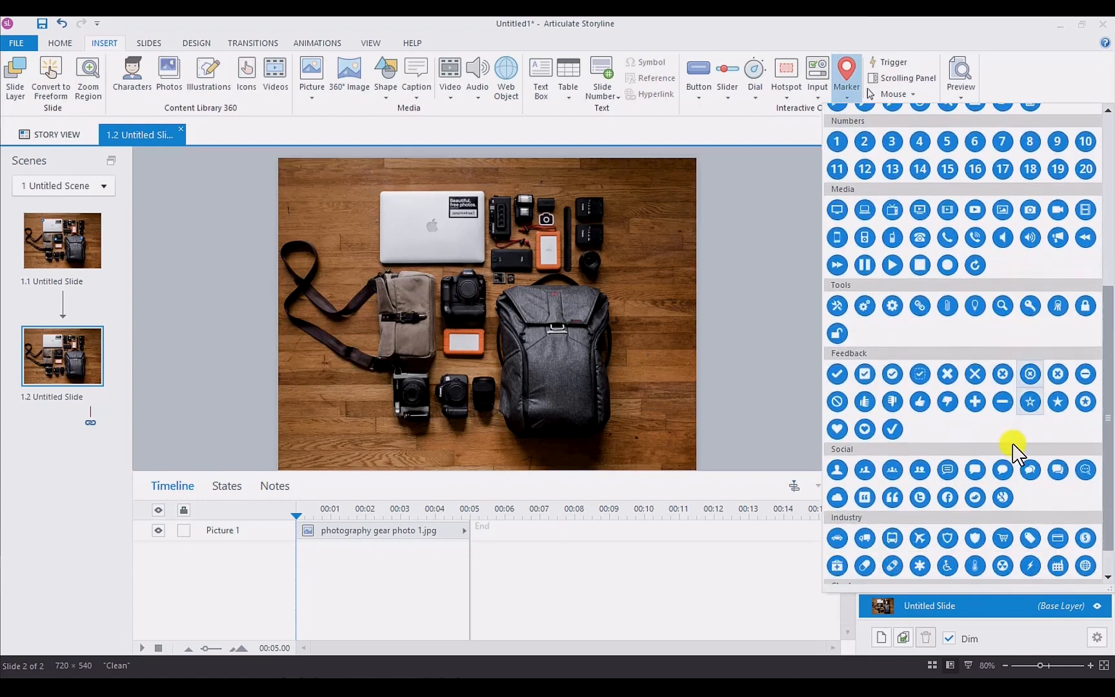
left_click(976, 405)
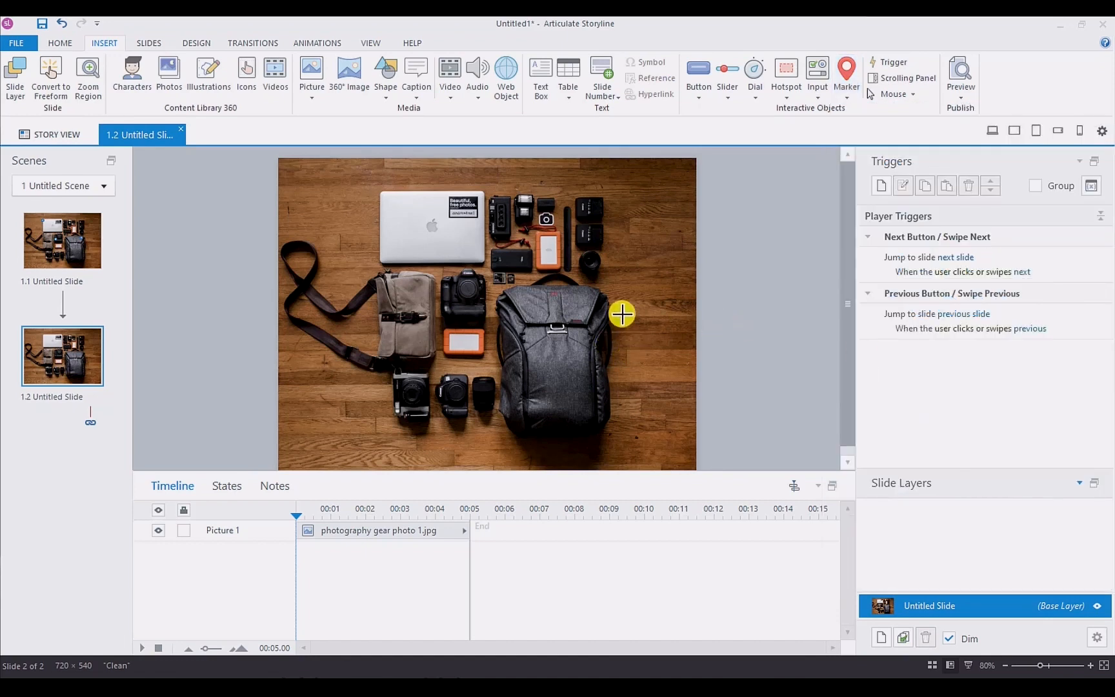
left_click(384, 195)
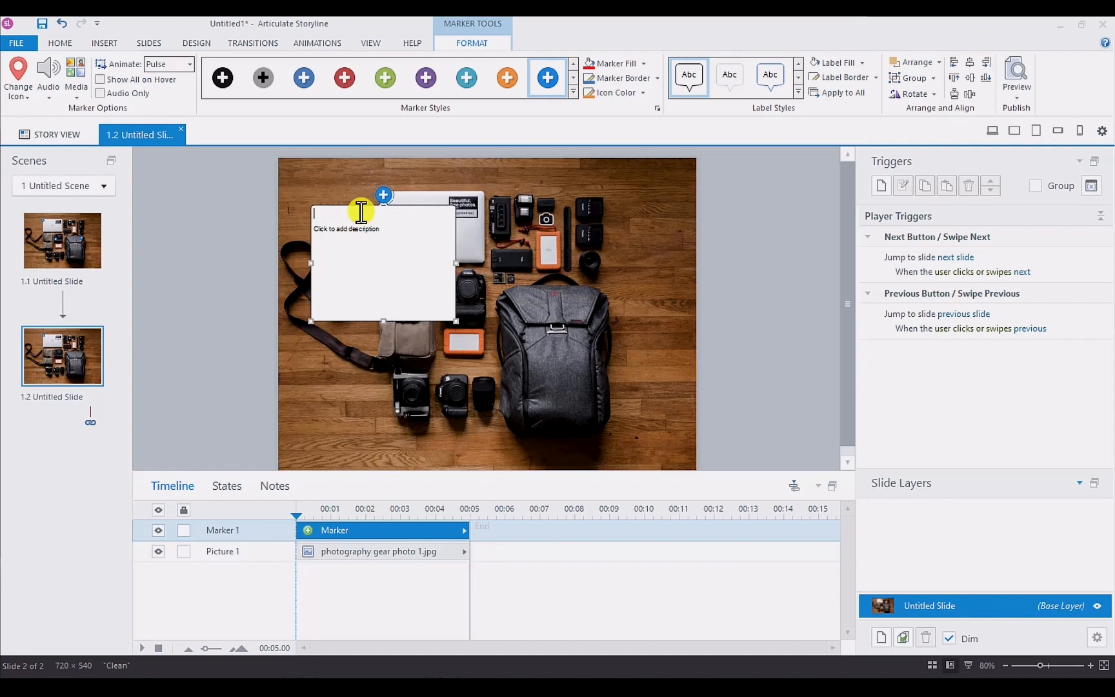
Enter "Heading / Title" as the marker label's title and "Text content" as its description.
type("H")
key("Caps_Lock")
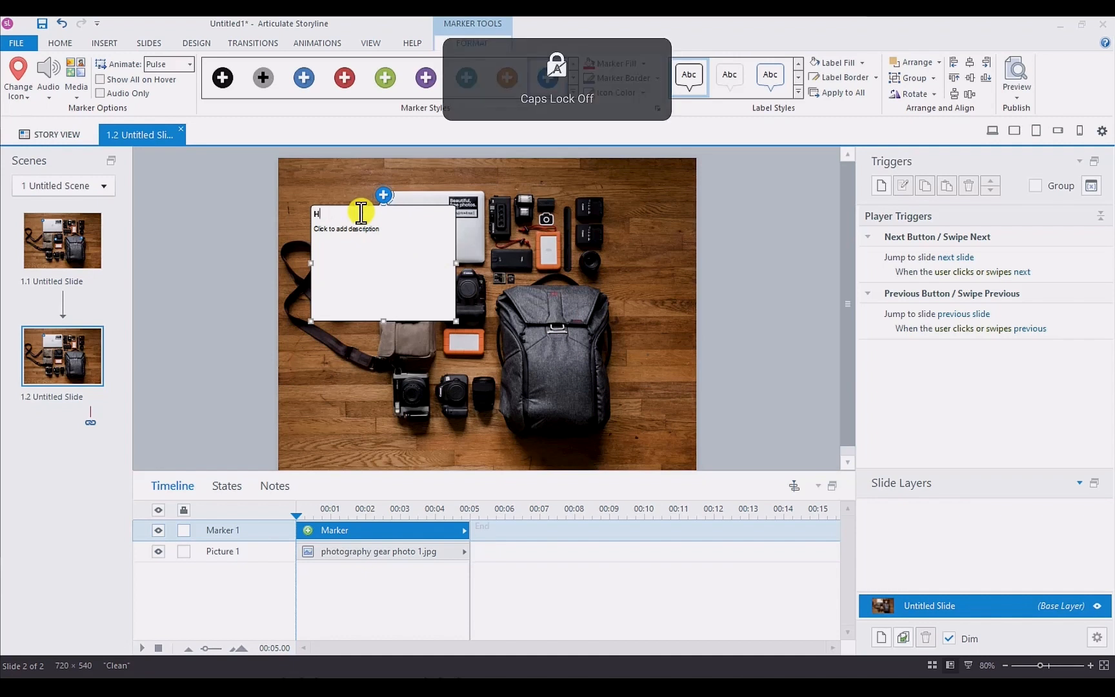
type("eading")
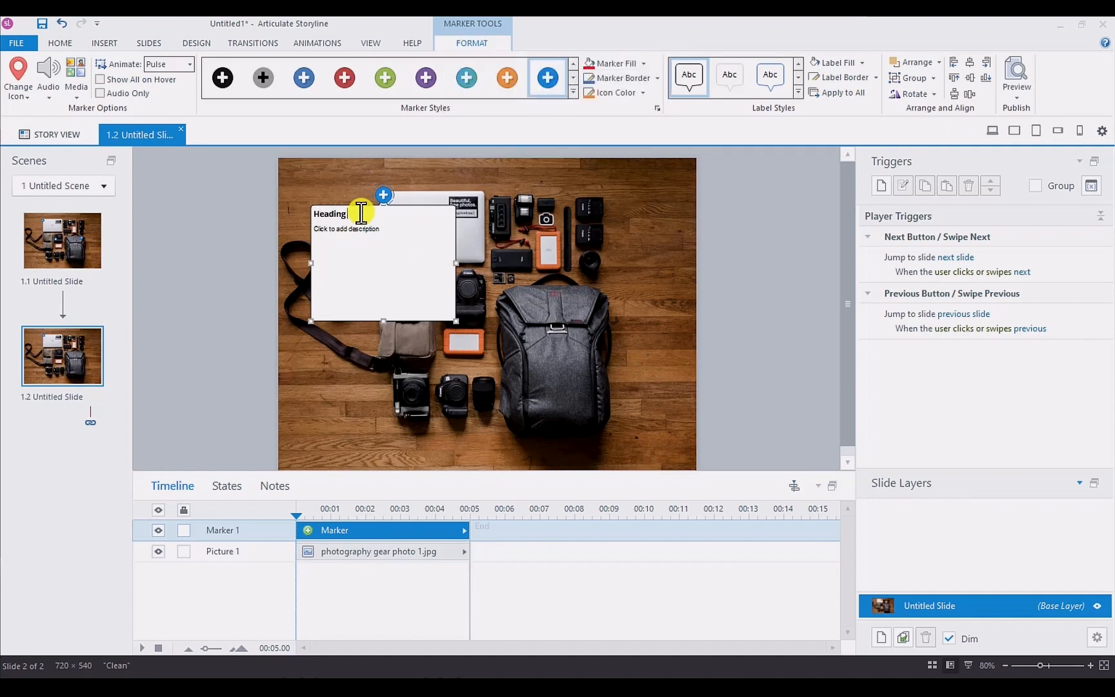
type(" / Title")
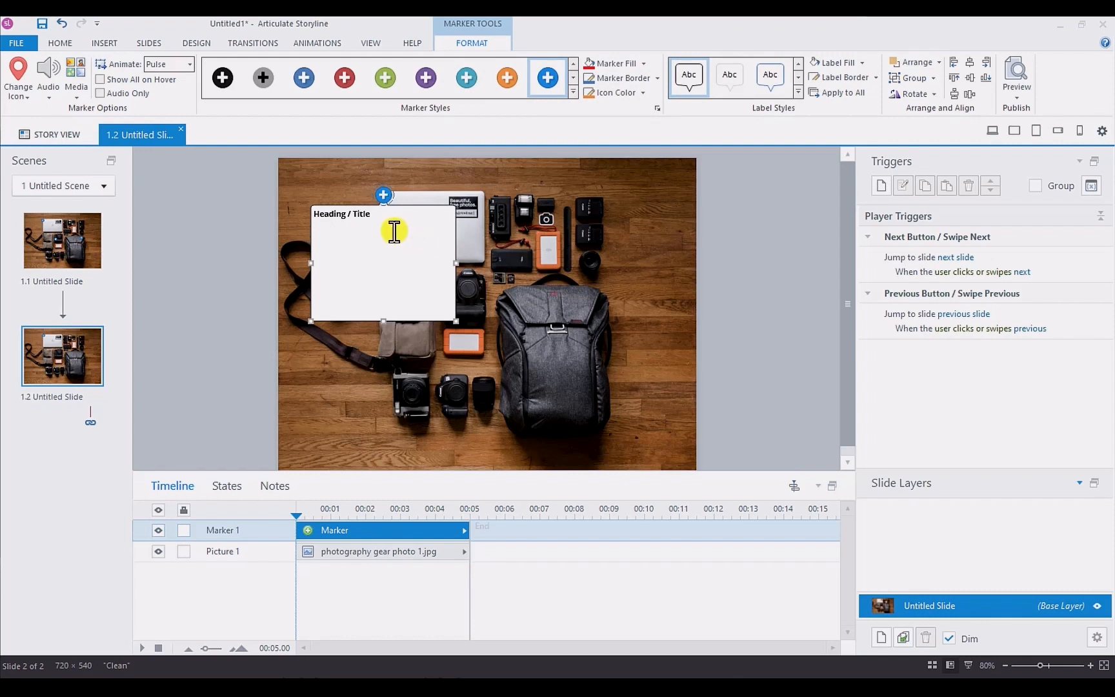
key("Return")
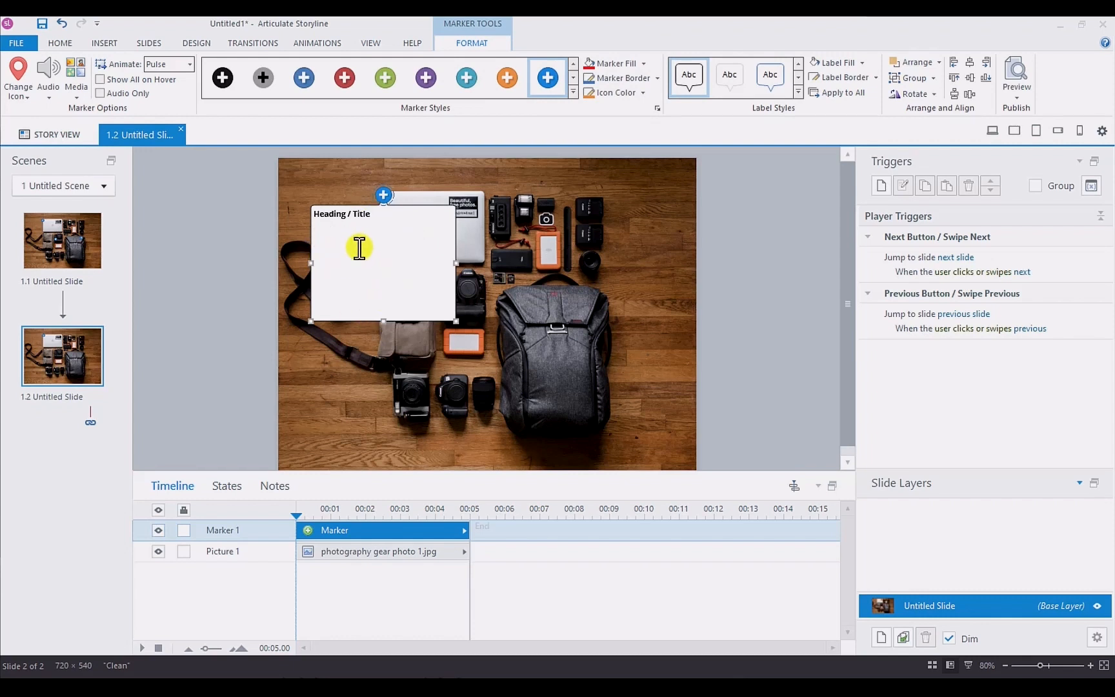
type("T")
key("Caps_Lock")
type("ext content")
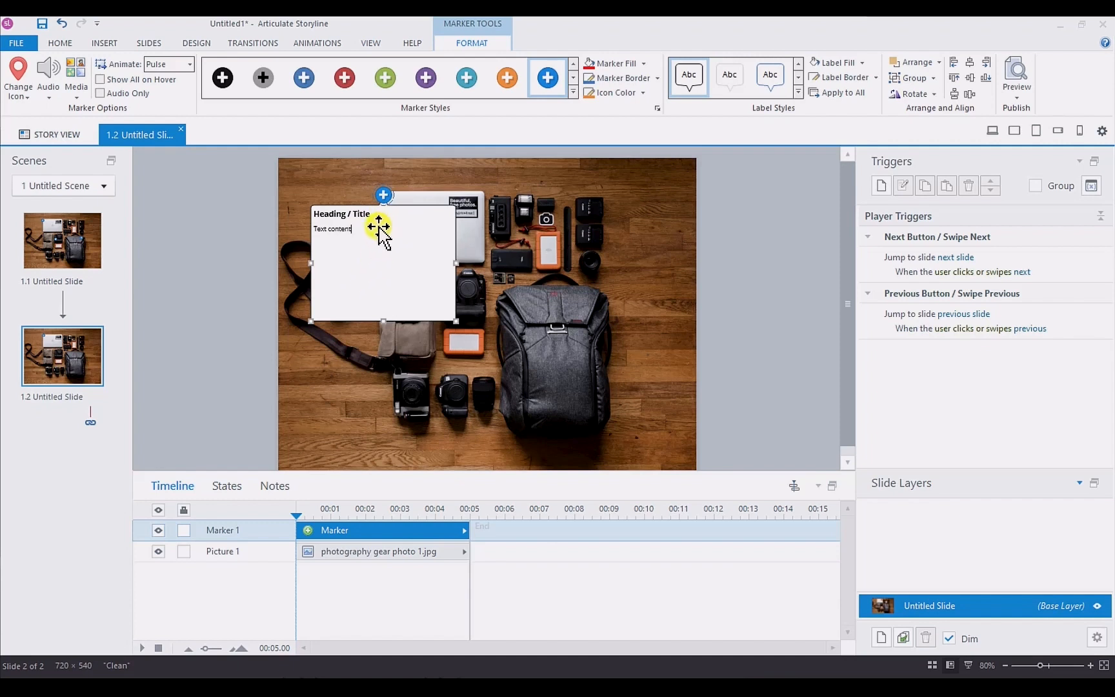
left_click_drag(367, 234, 304, 222)
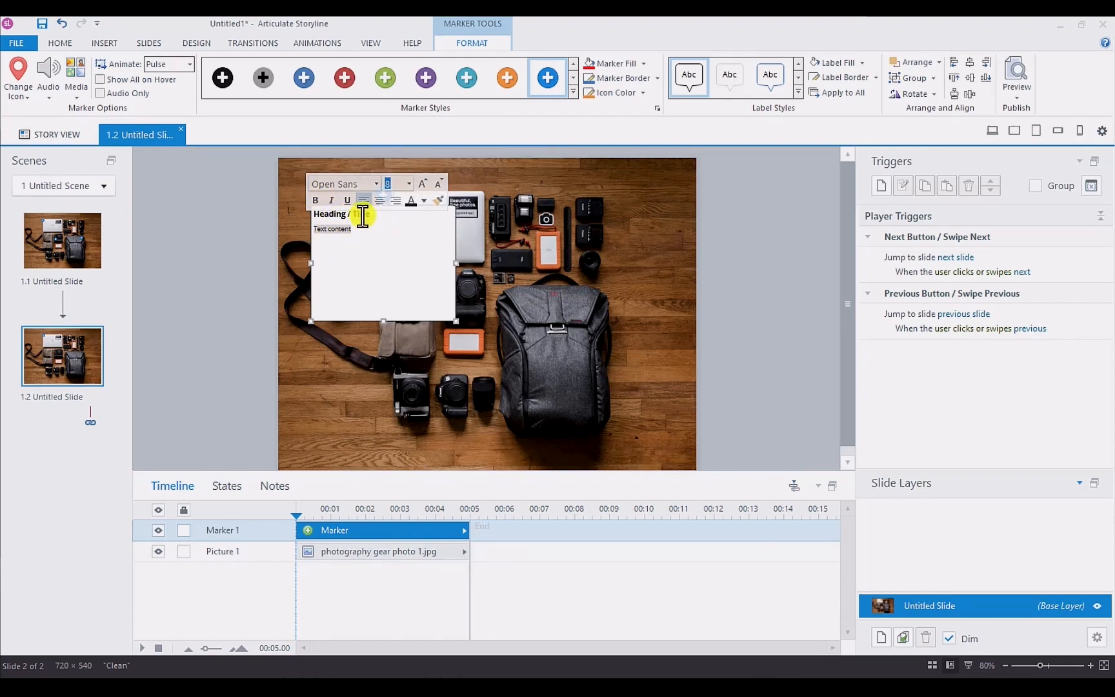
left_click(615, 264)
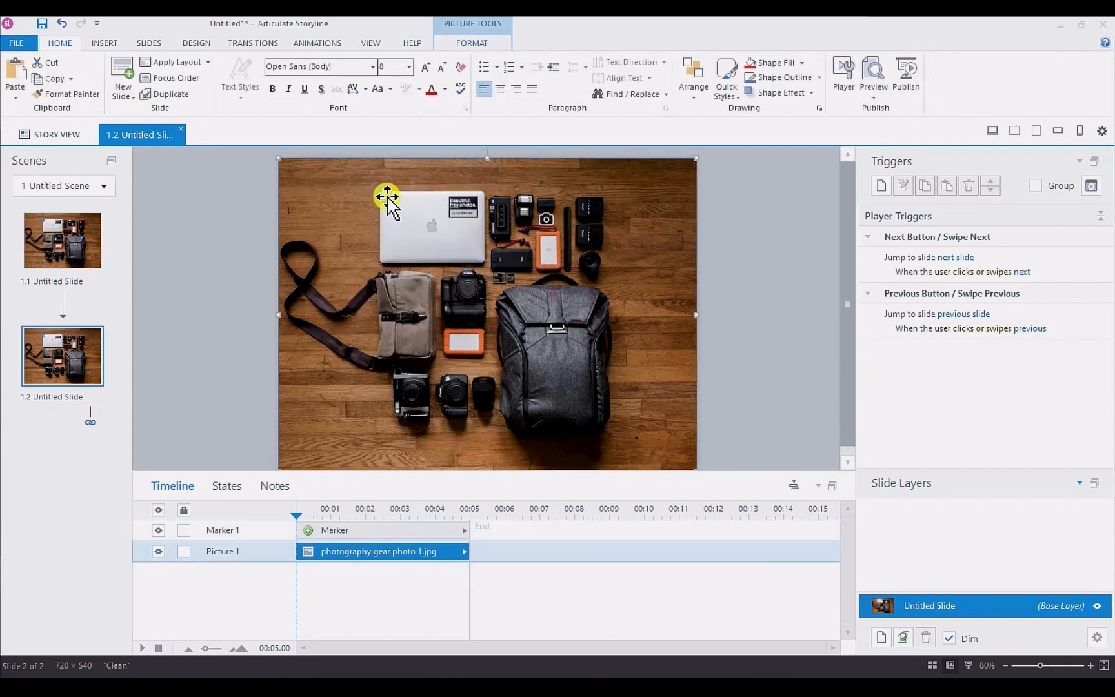
Try the marker at different places on and beside the photo, and place it on the laptop lid near its upper-left corner.
mouse_move(387, 199)
left_mouse_down()
mouse_move(406, 219)
mouse_move(504, 216)
mouse_move(549, 251)
mouse_move(615, 267)
mouse_move(595, 240)
left_mouse_up()
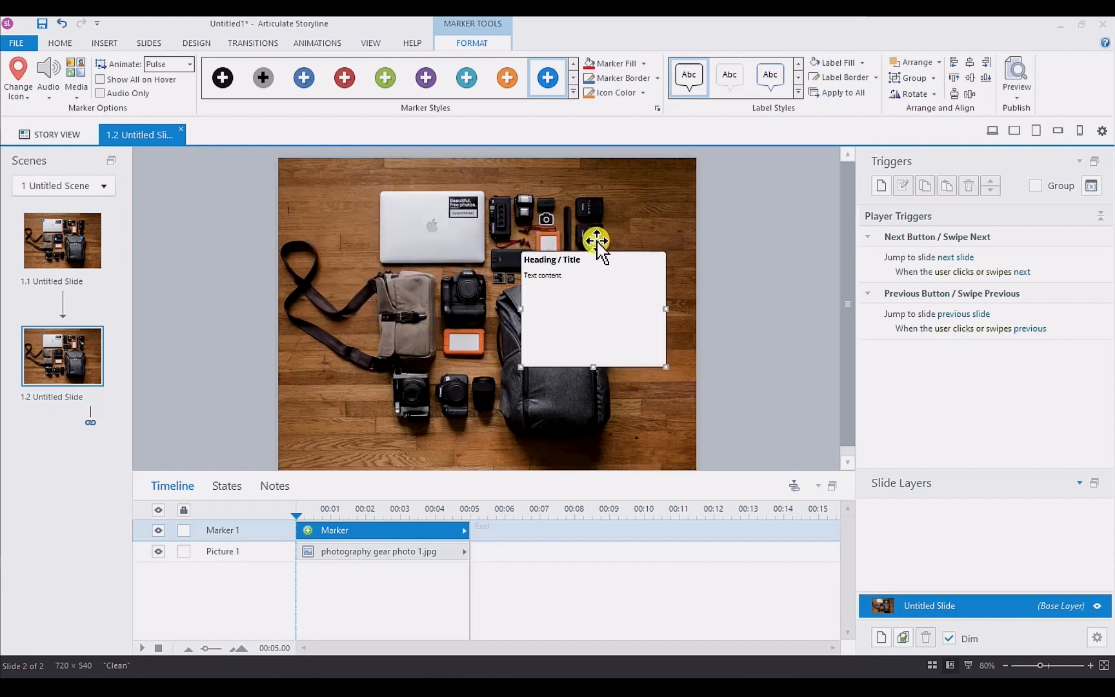
mouse_move(594, 241)
left_mouse_down()
mouse_move(426, 233)
mouse_move(398, 223)
mouse_move(387, 202)
mouse_move(436, 213)
mouse_move(387, 195)
left_mouse_up()
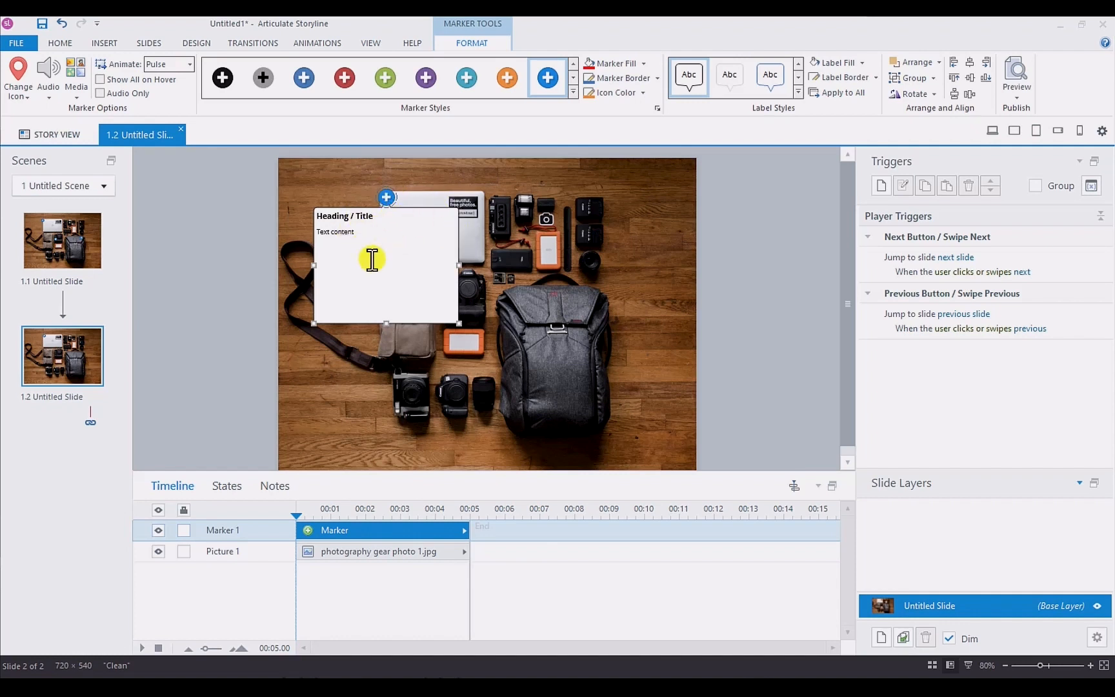
left_click_drag(387, 197, 386, 194)
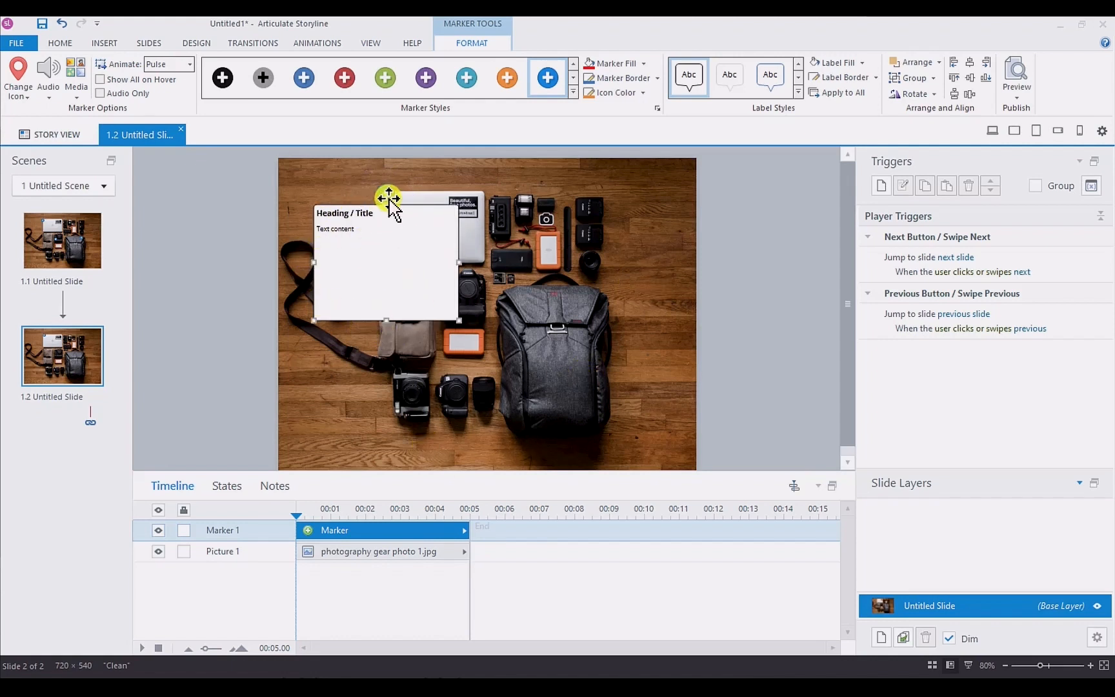
left_click_drag(385, 195, 299, 199)
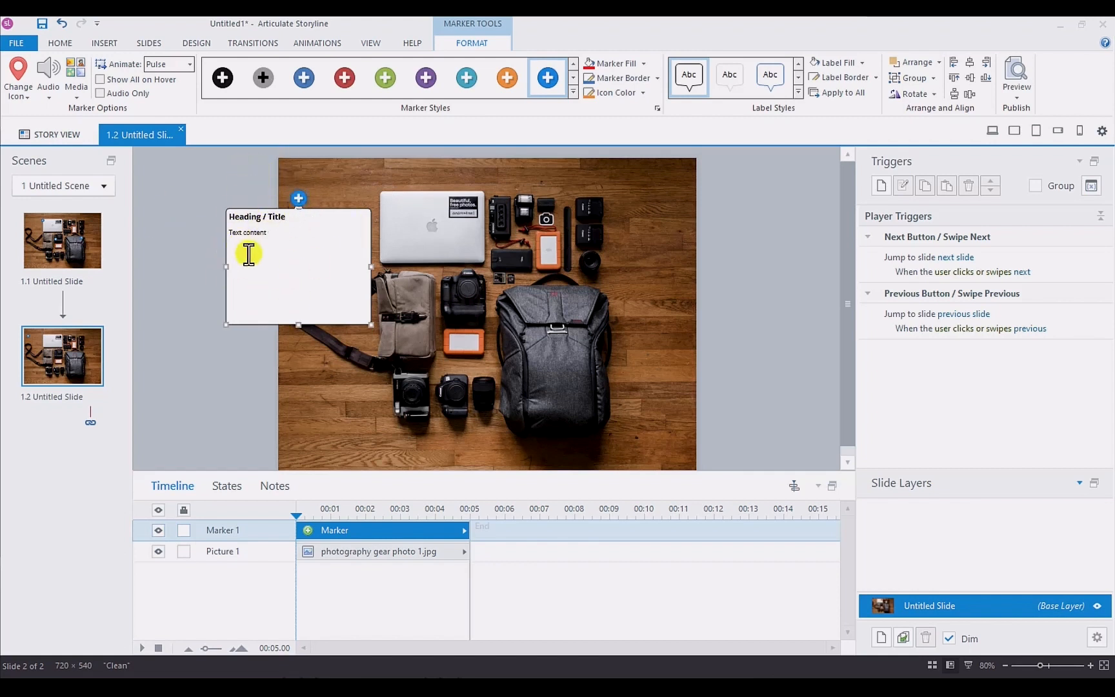
mouse_move(300, 198)
left_mouse_down()
mouse_move(304, 186)
mouse_move(321, 210)
mouse_move(306, 197)
left_mouse_up()
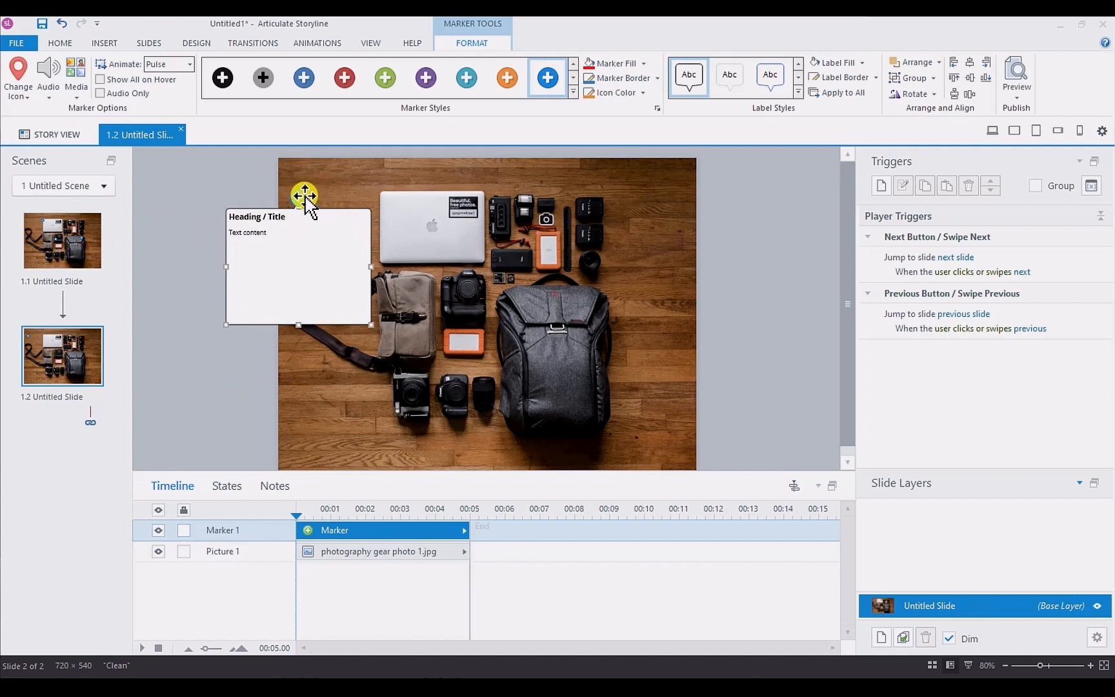
left_click_drag(302, 195, 408, 206)
left_click(426, 328)
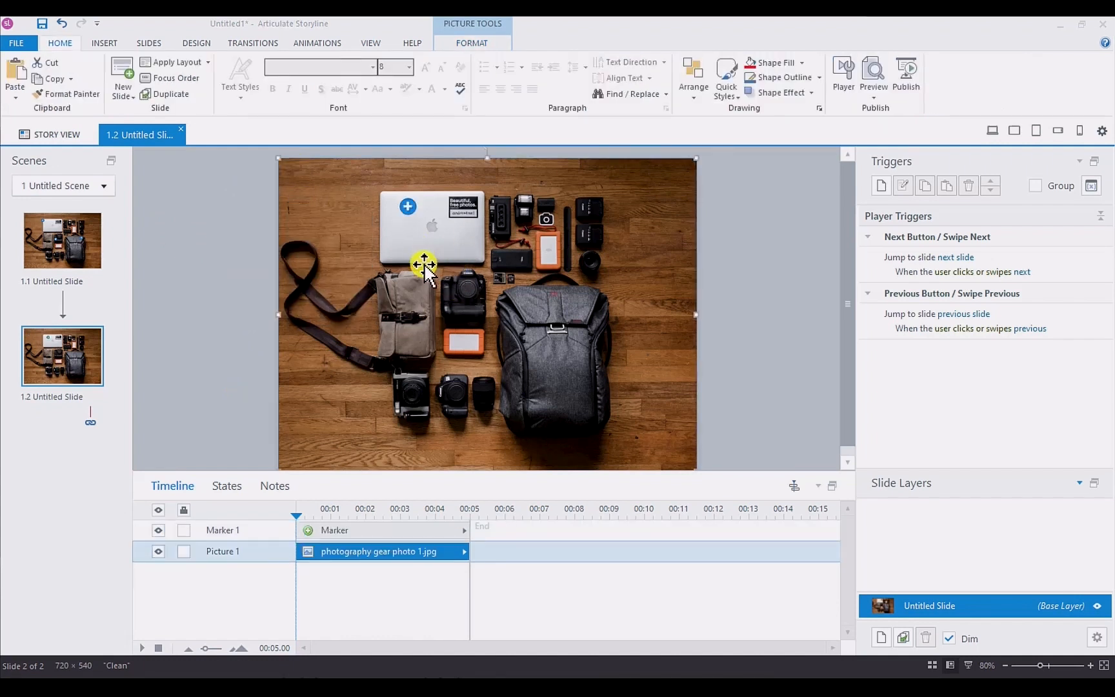
Change the laptop marker's icon to the circled up chevron from the Navigation set.
left_click(416, 208)
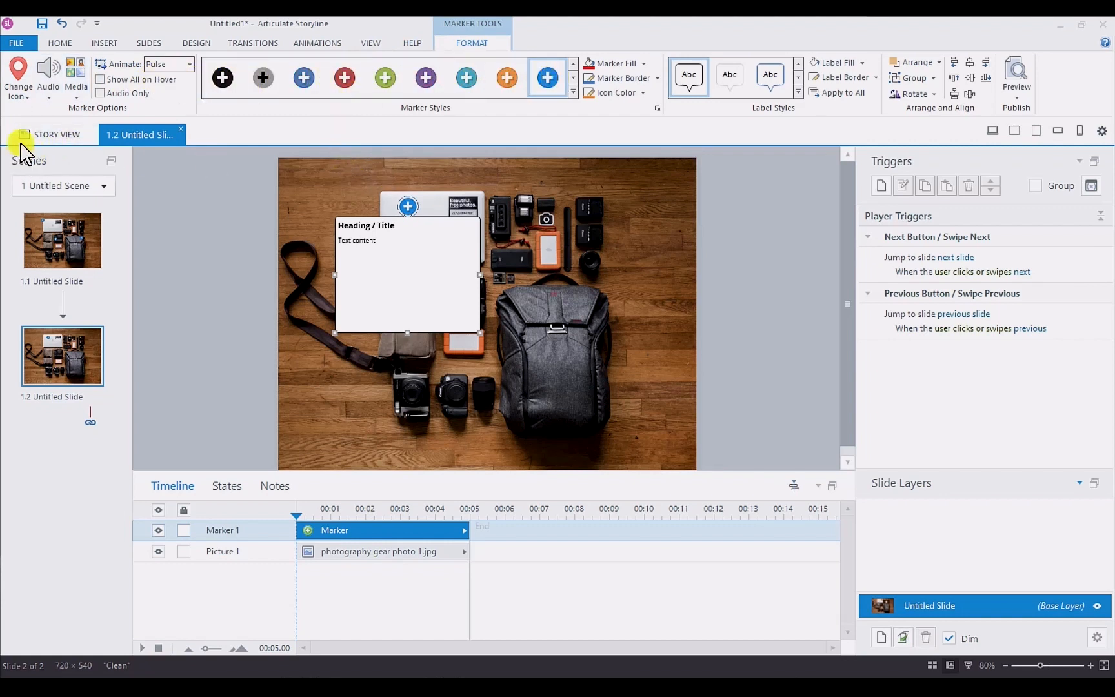
left_click(23, 98)
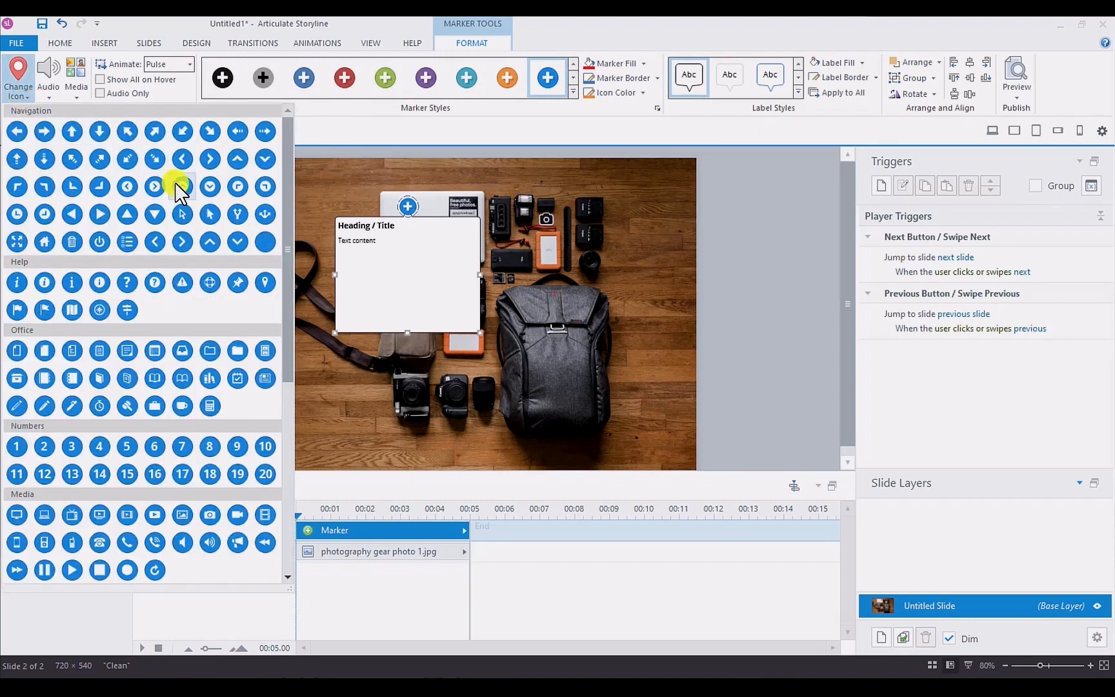
left_click(180, 191)
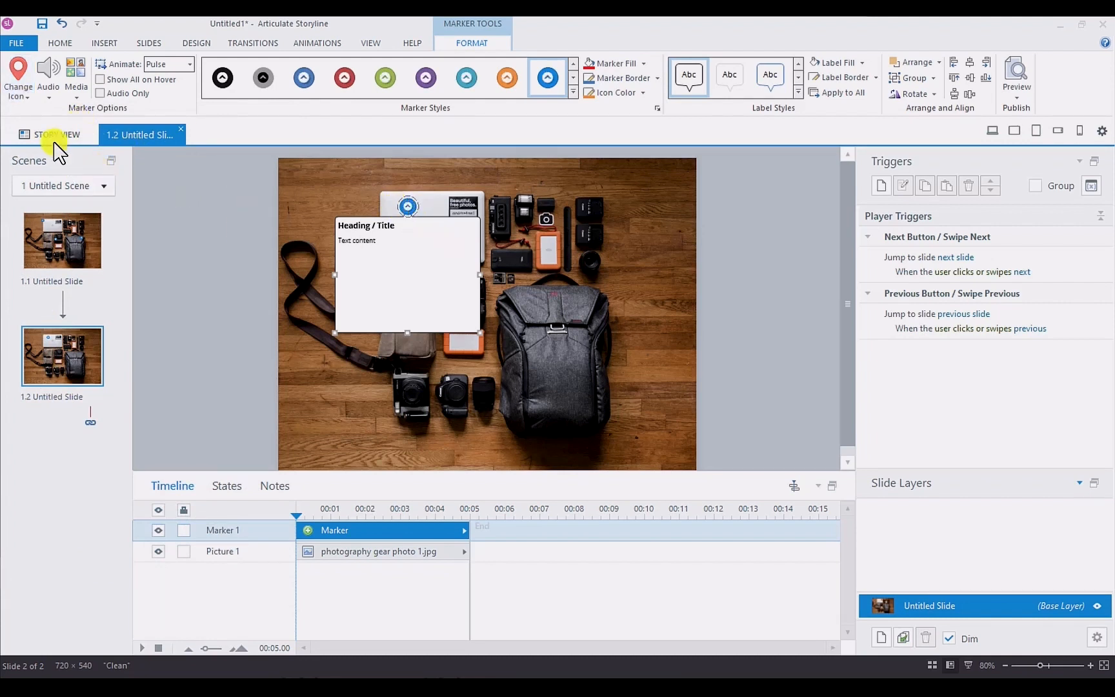
Review the audio and media options available for the laptop marker, and deselect the marker.
left_click(49, 96)
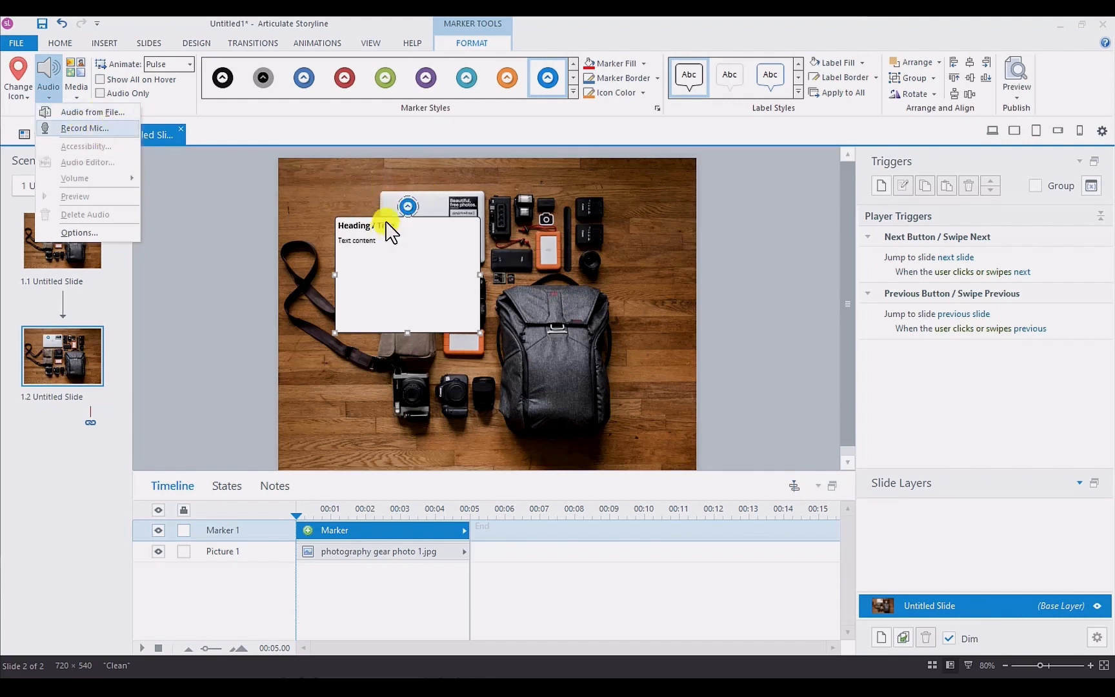
left_click(78, 103)
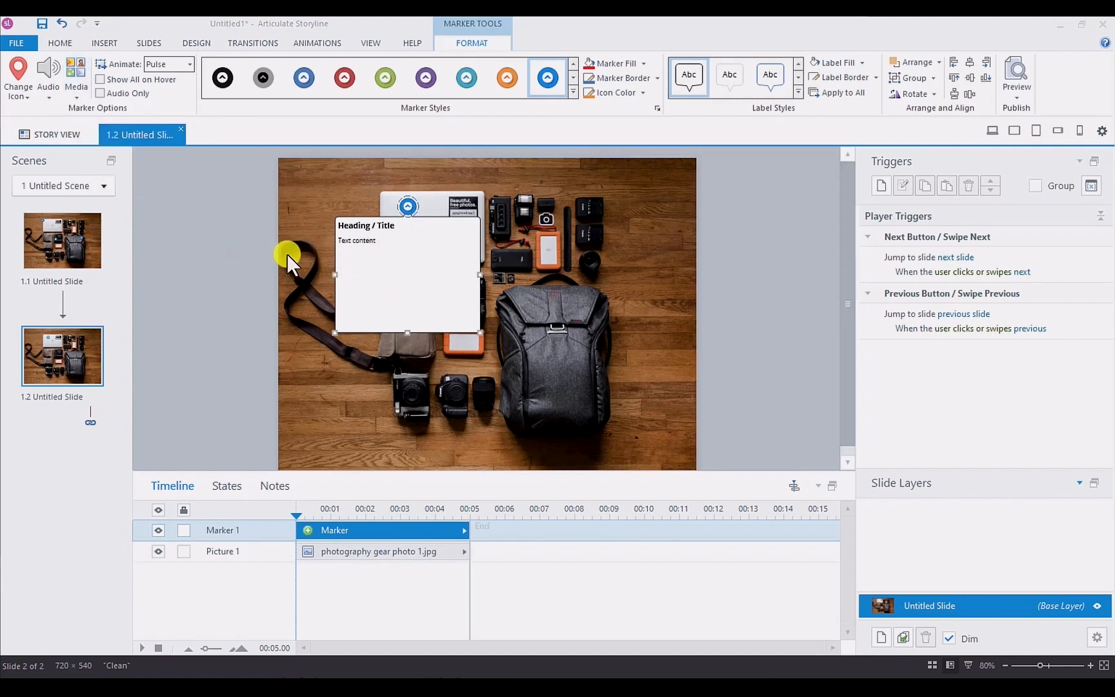
left_click(252, 258)
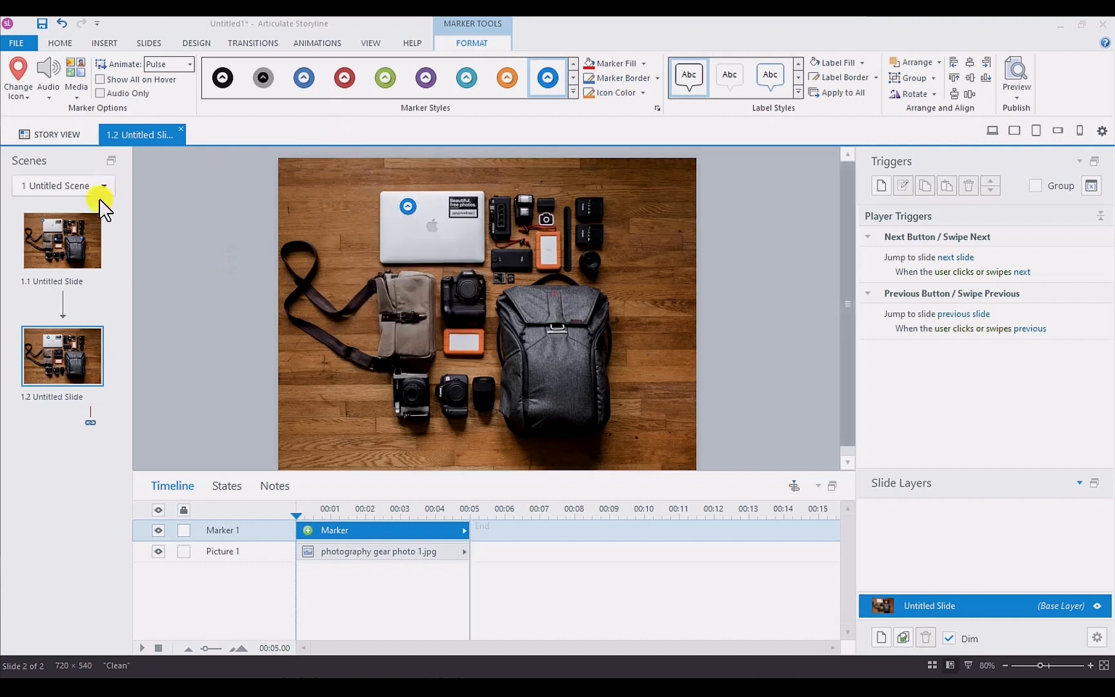
Preview only slide 1.1 and examine the laptop and backpack markers on the photo.
left_click(84, 257)
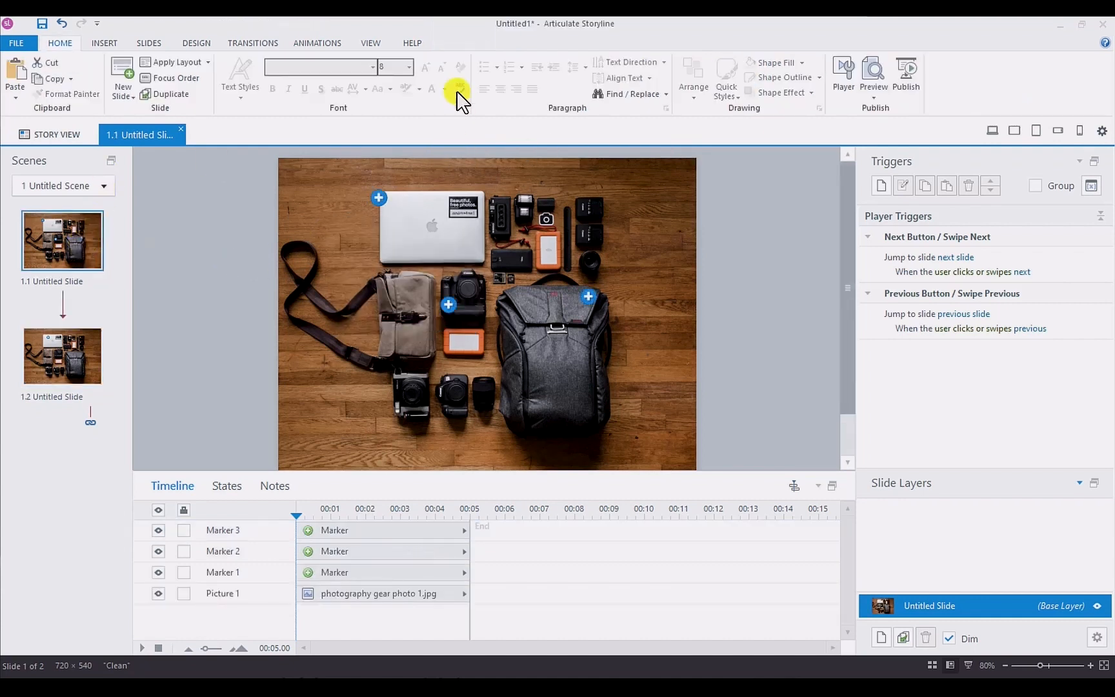
left_click(875, 98)
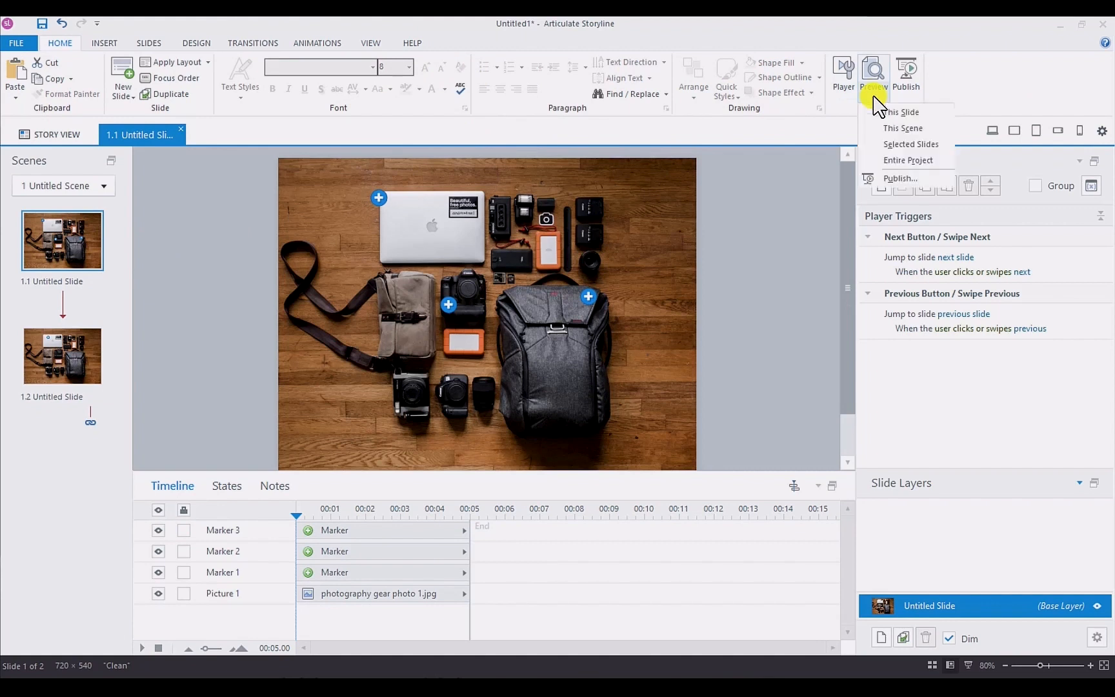
left_click(904, 113)
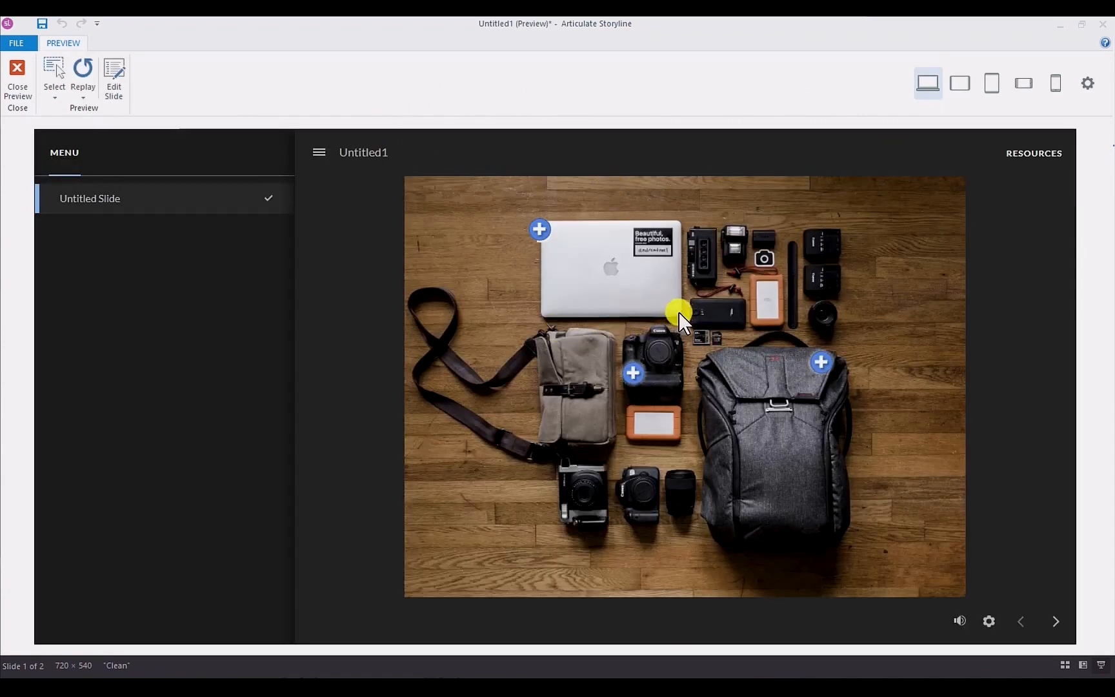
mouse_move(540, 236)
mouse_move(825, 372)
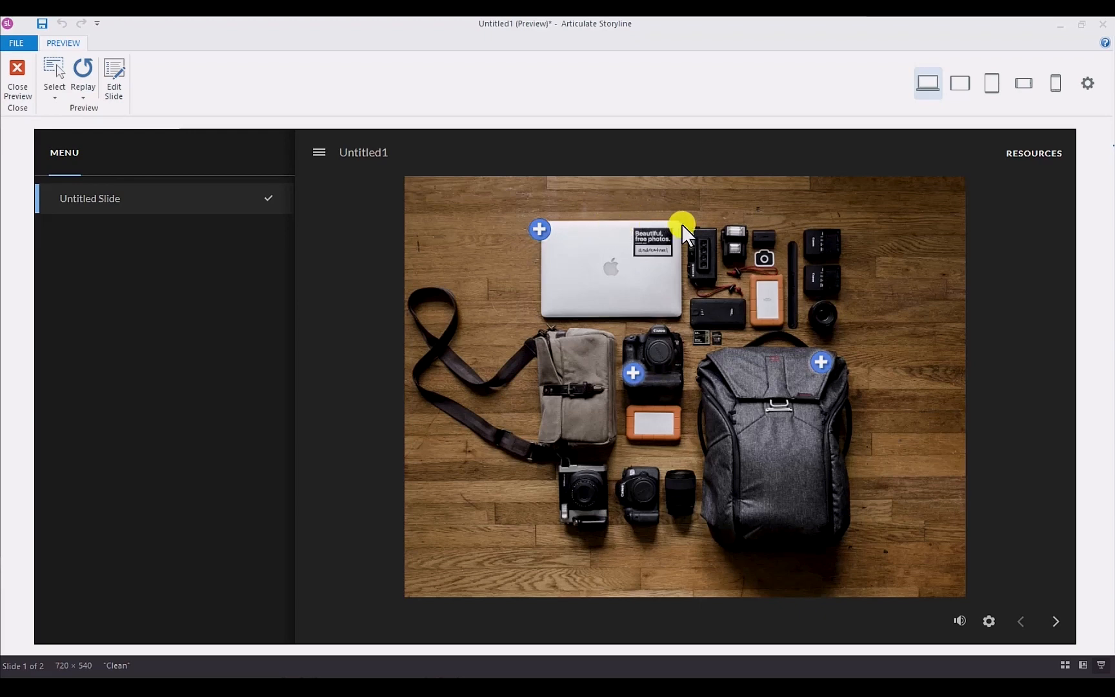
Open and dismiss the Camera Bag and Laptop marker labels in the preview, and close the preview.
left_click(821, 366)
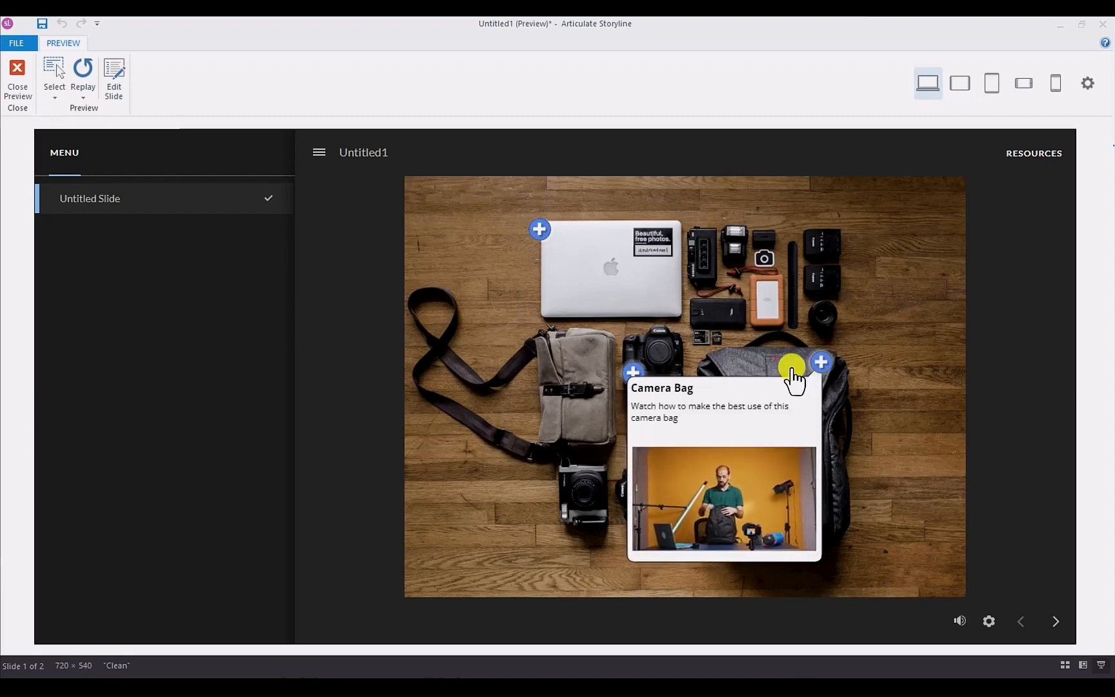
left_click(886, 346)
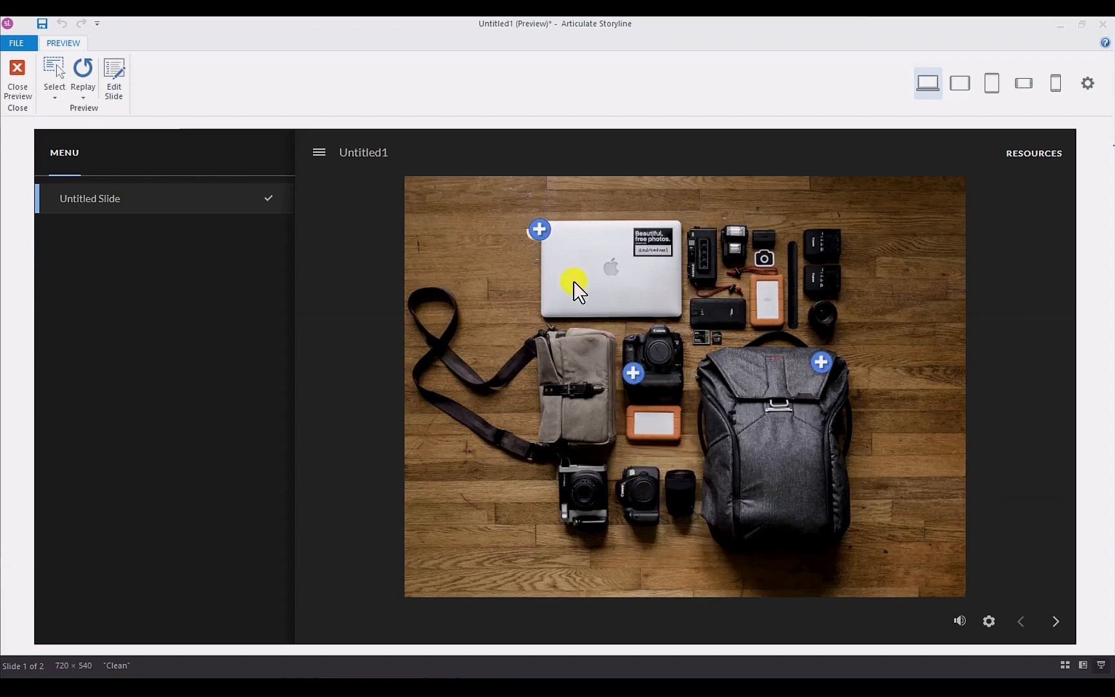
left_click(536, 232)
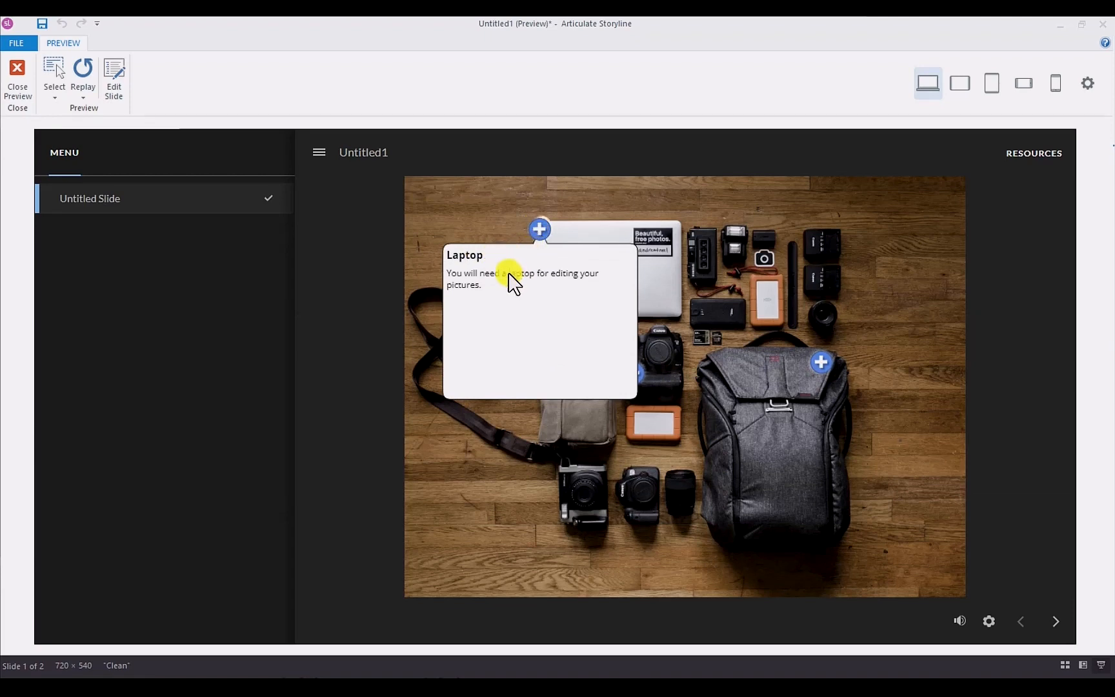
left_click(710, 434)
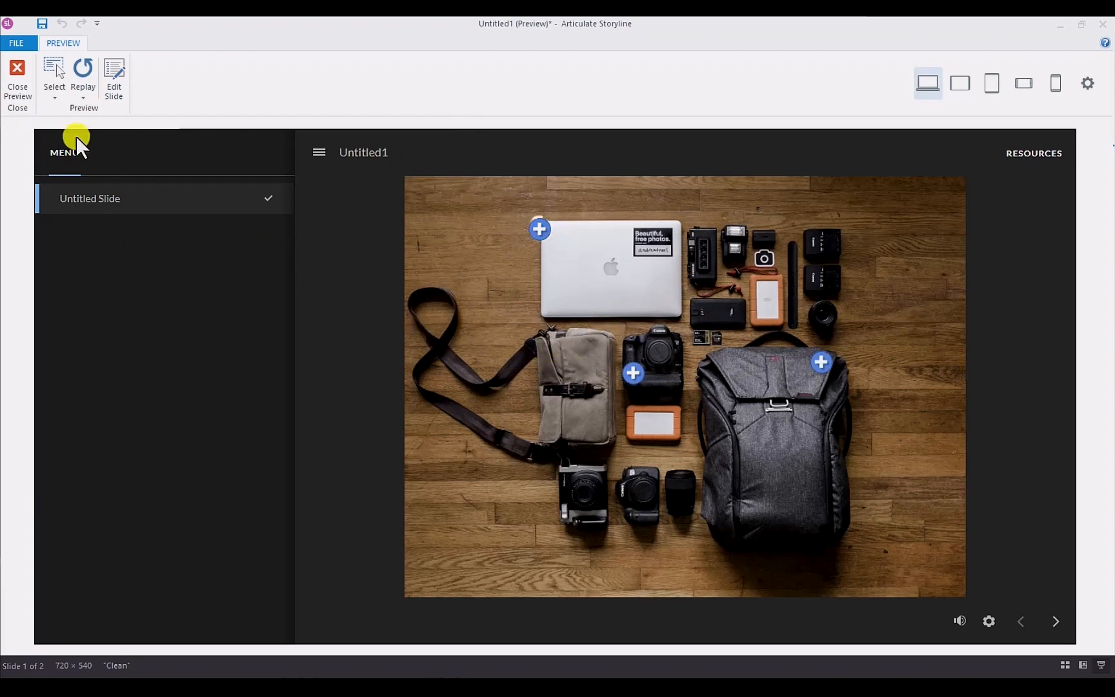
left_click(19, 76)
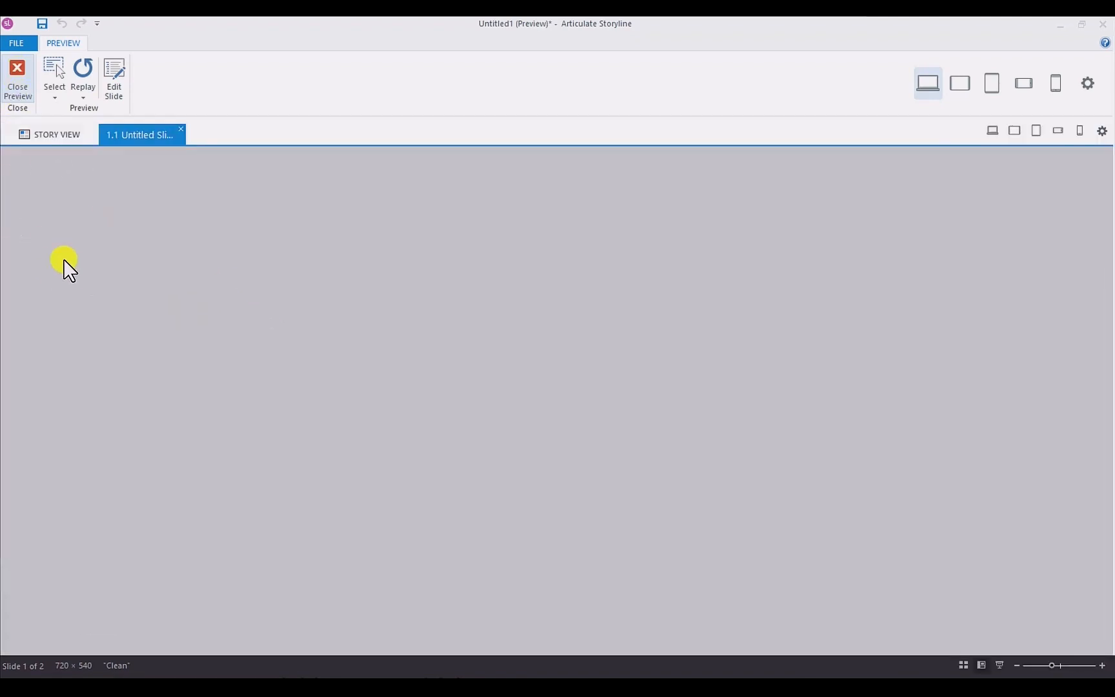
On slide 1.2, set the laptop marker's animation to Swirl.
left_click(69, 355)
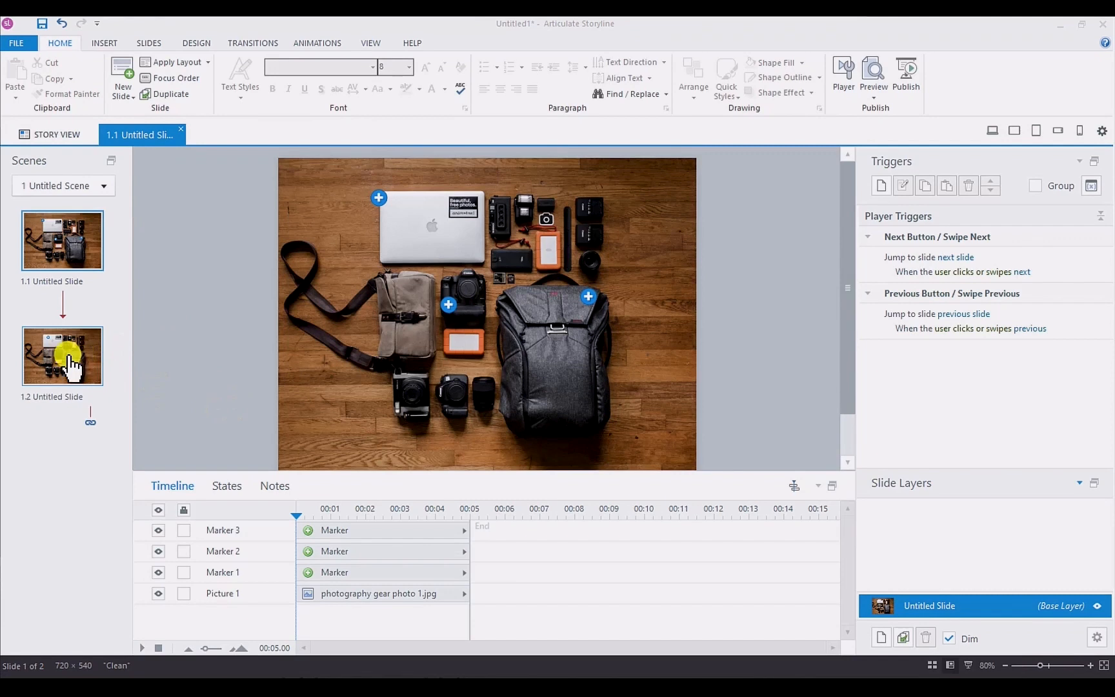
left_click(407, 207)
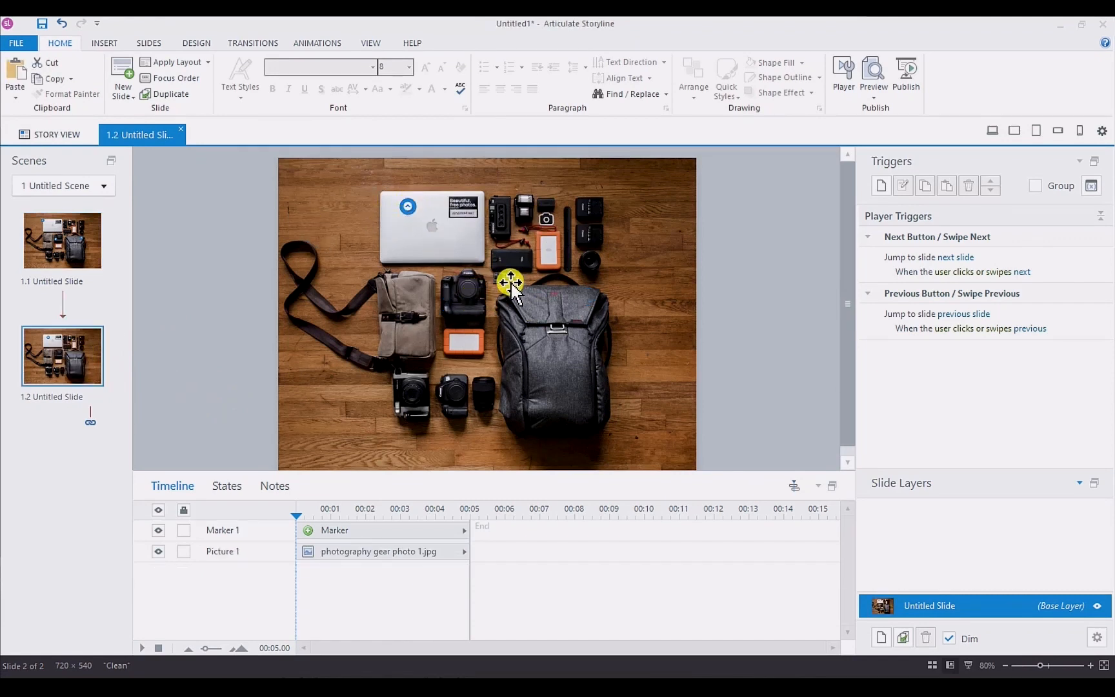
left_click(409, 206)
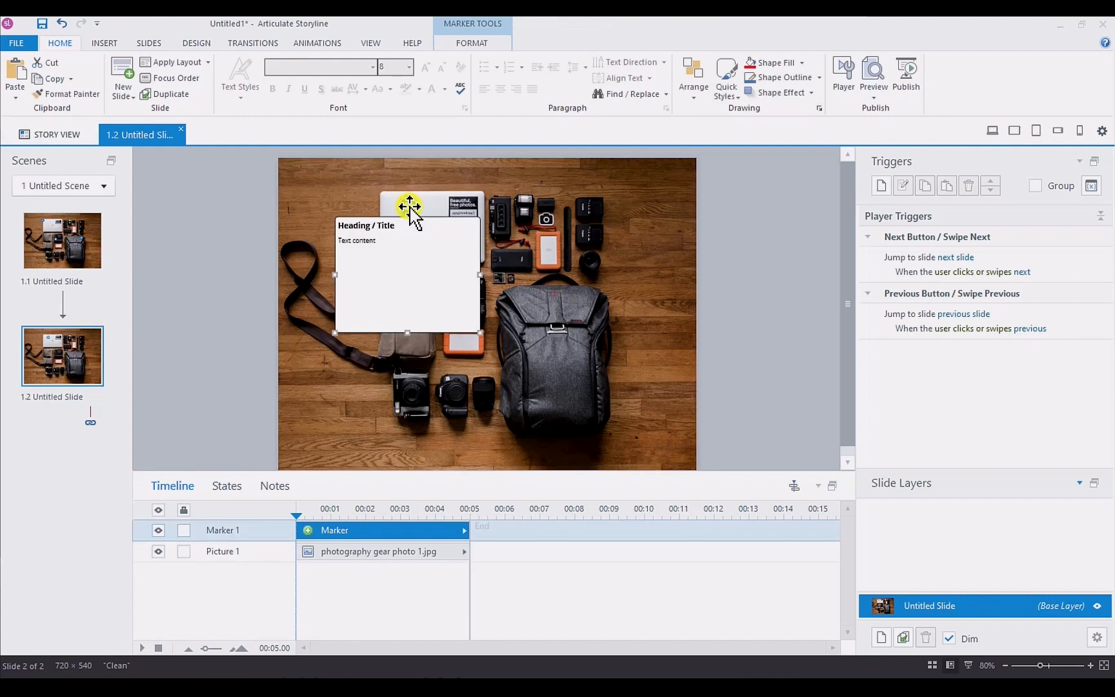
left_click(470, 43)
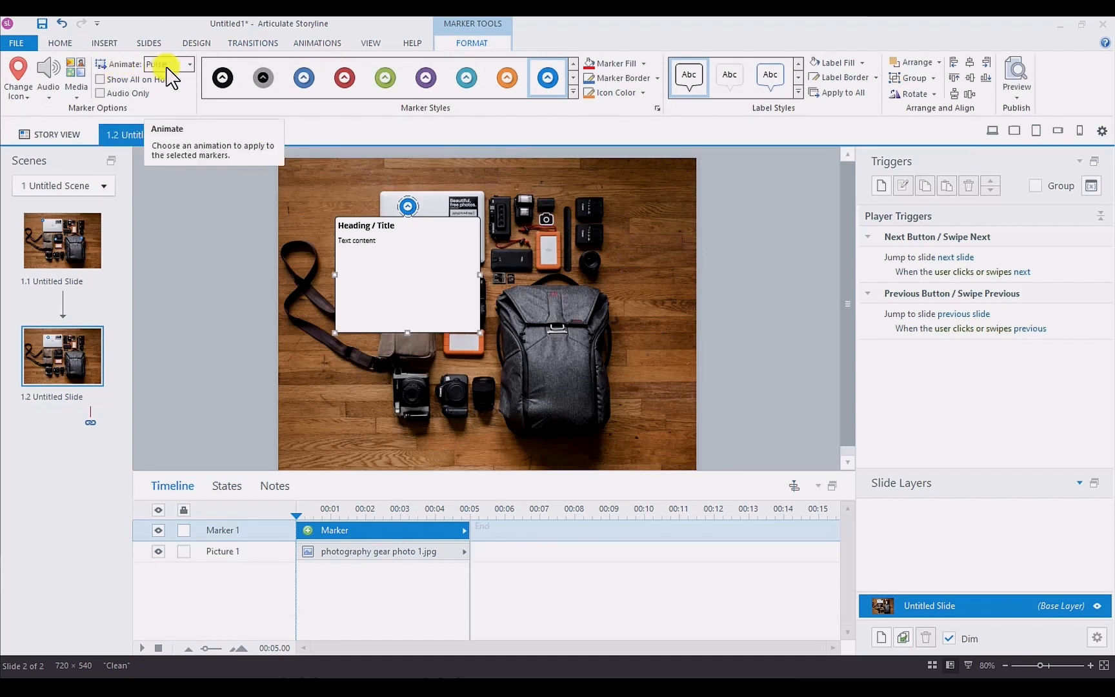
left_click(191, 65)
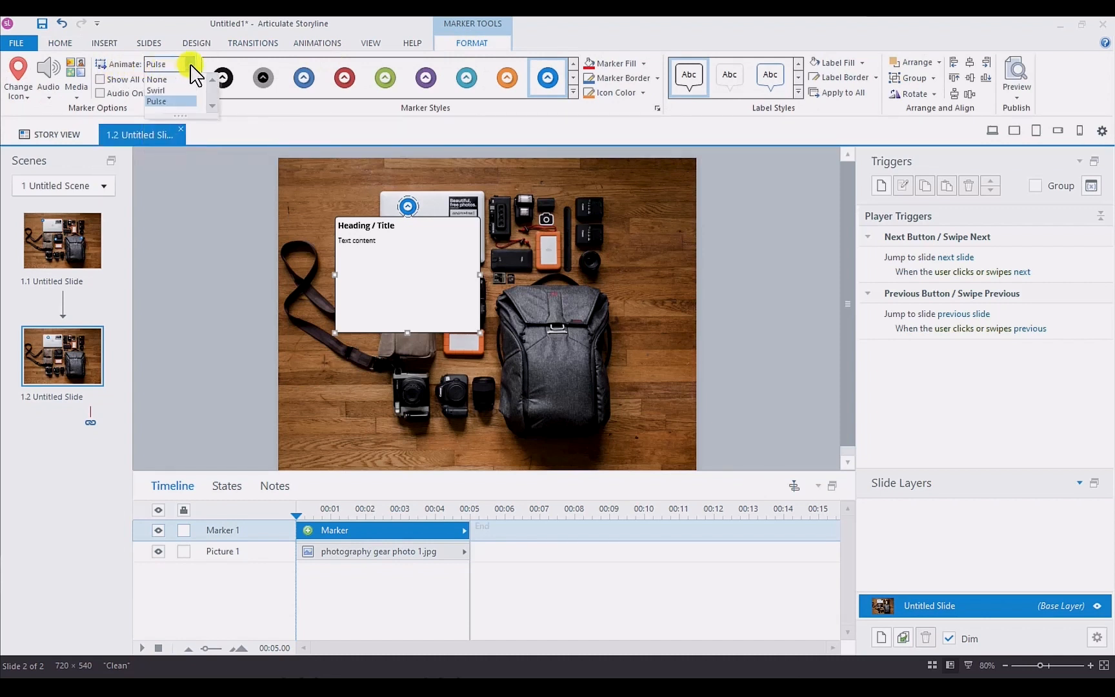
left_click(160, 91)
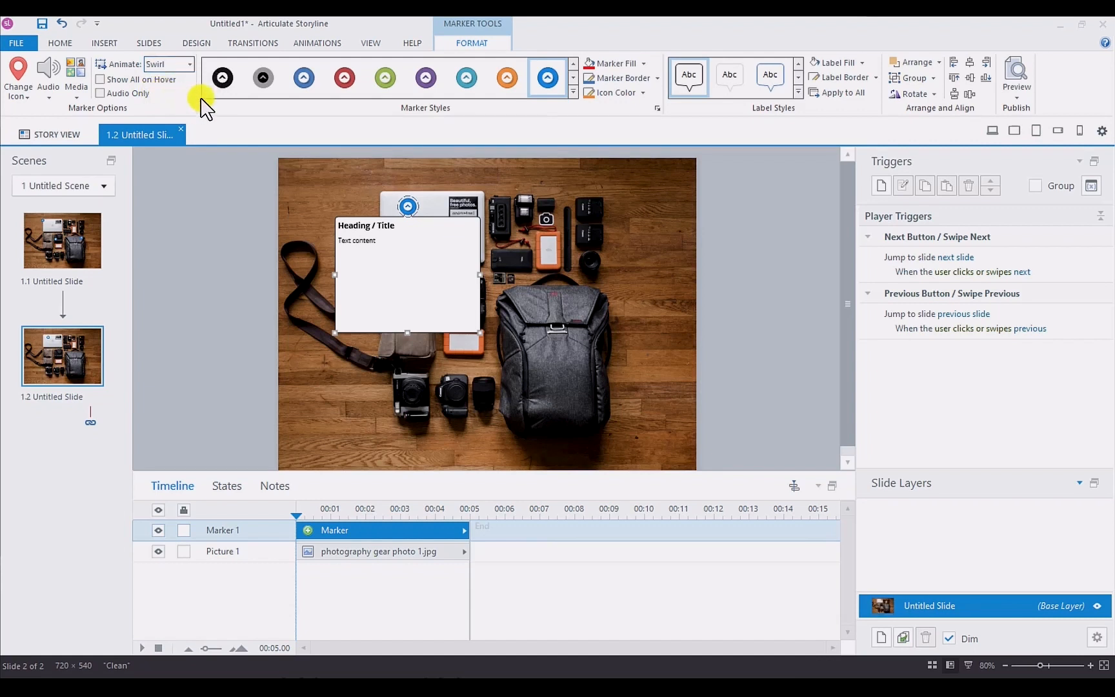
Enable Show All on Hover for the laptop marker, and deselect the marker.
left_click(100, 80)
left_click(395, 202)
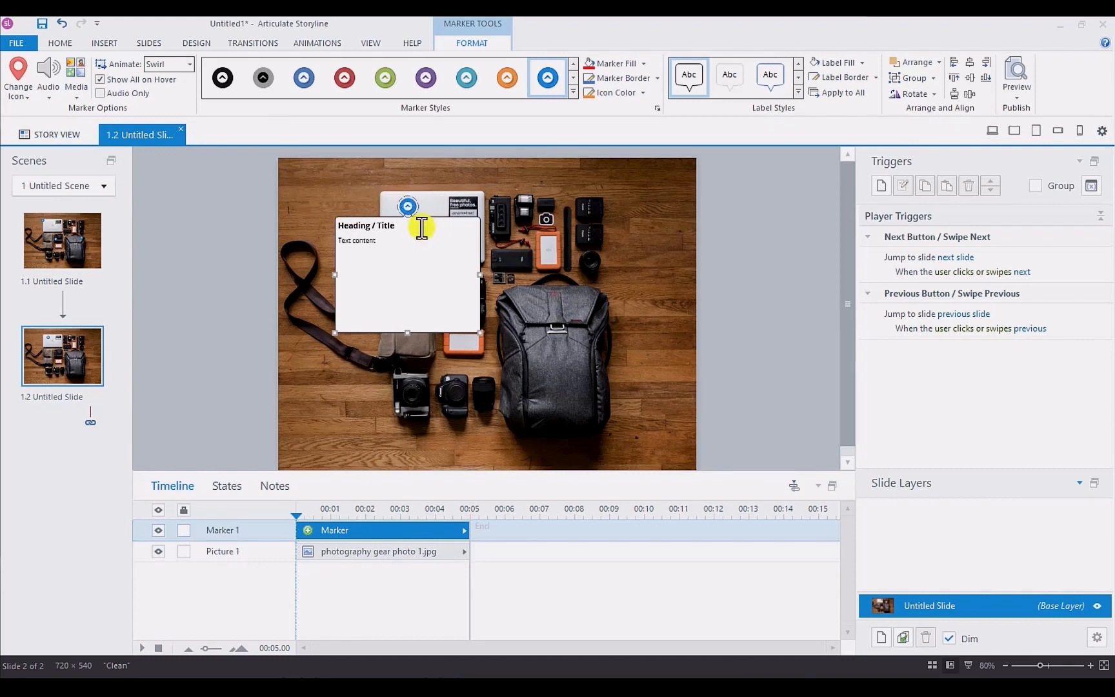
left_click(337, 187)
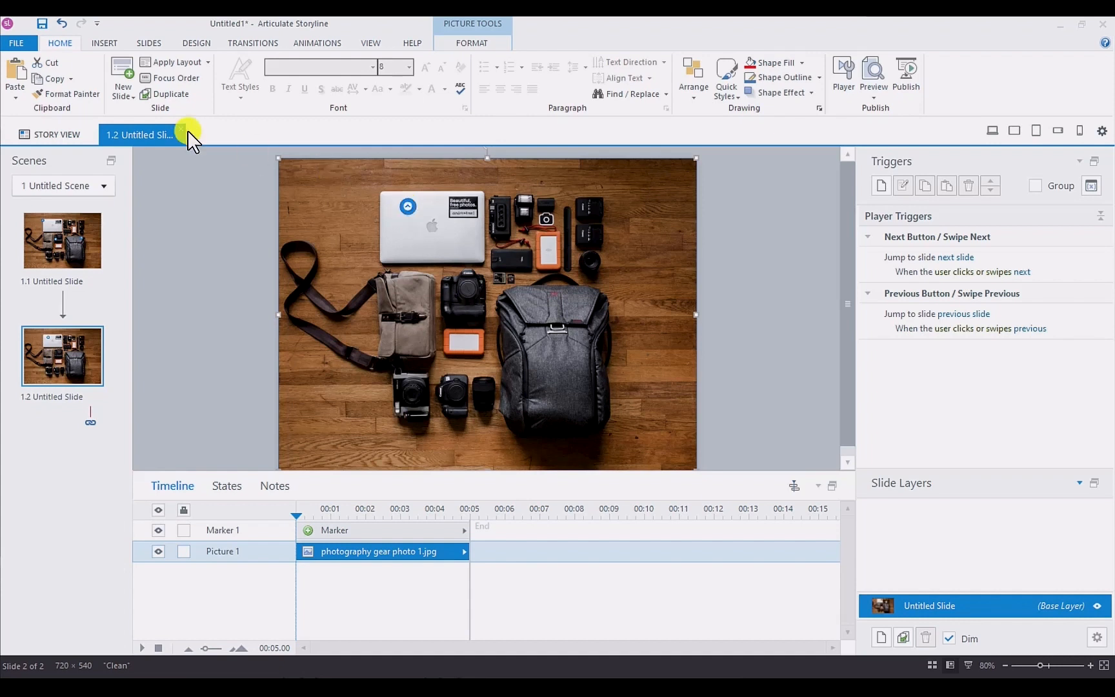
Apply the teal marker style from the fifth row of the style gallery to the laptop marker.
left_click(402, 208)
left_click(403, 209)
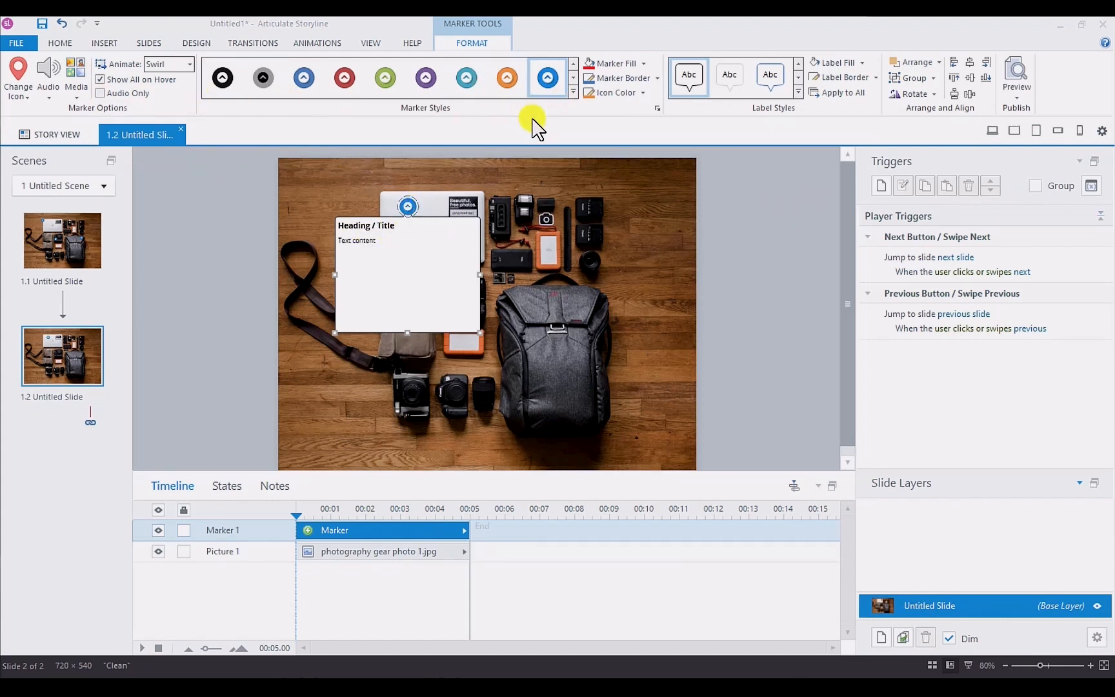
left_click(572, 92)
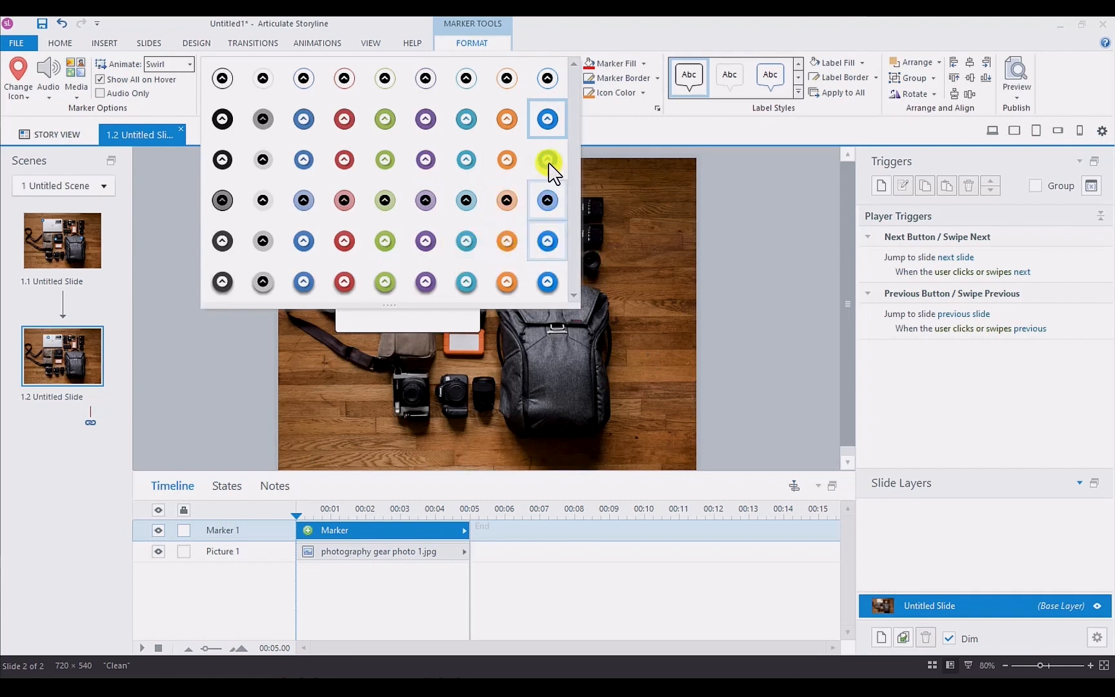
left_click(466, 240)
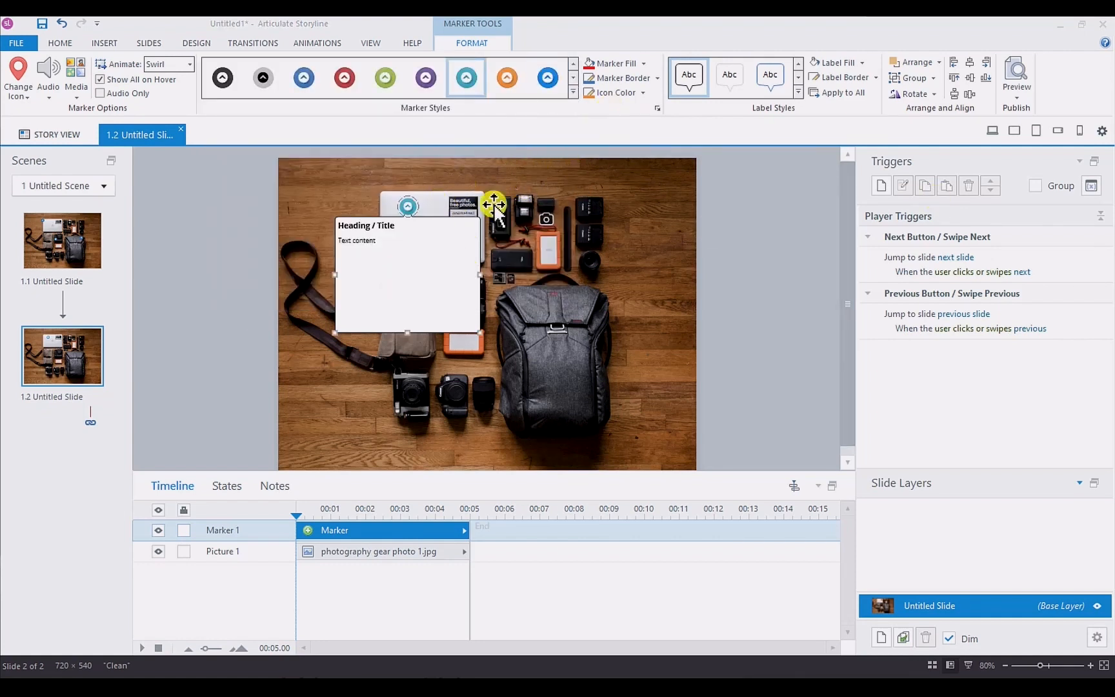
Try muted red, light cyan and pink fills on the laptop marker, and set its fill to the dark blue theme colour #1266AD.
left_click(644, 65)
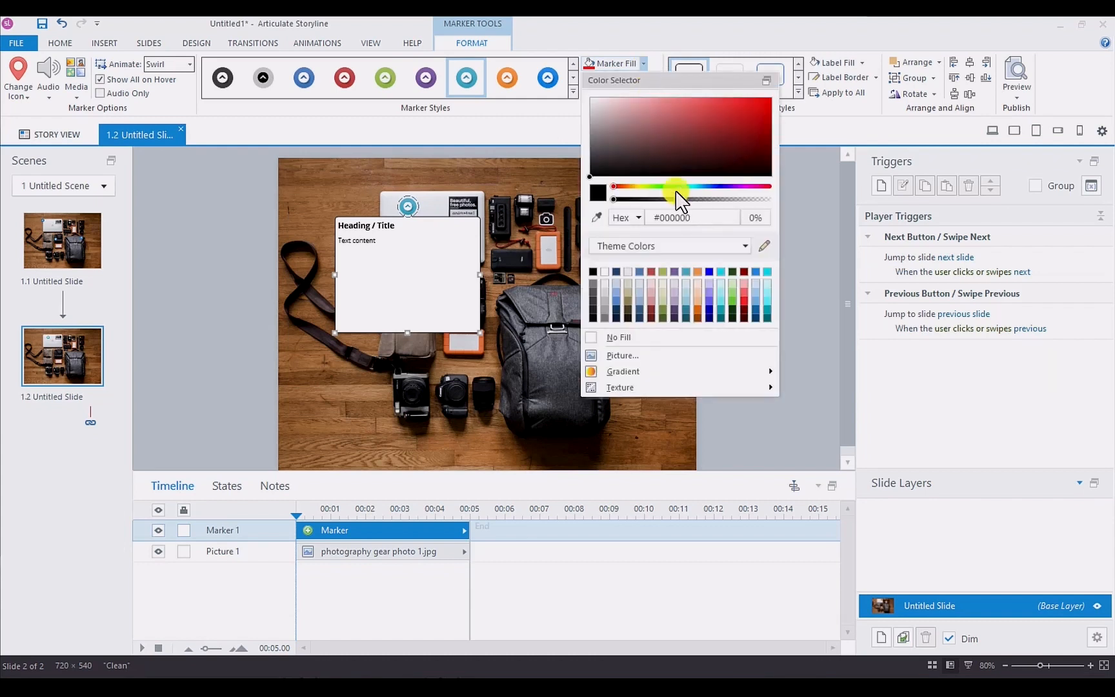
left_click_drag(710, 141, 652, 127)
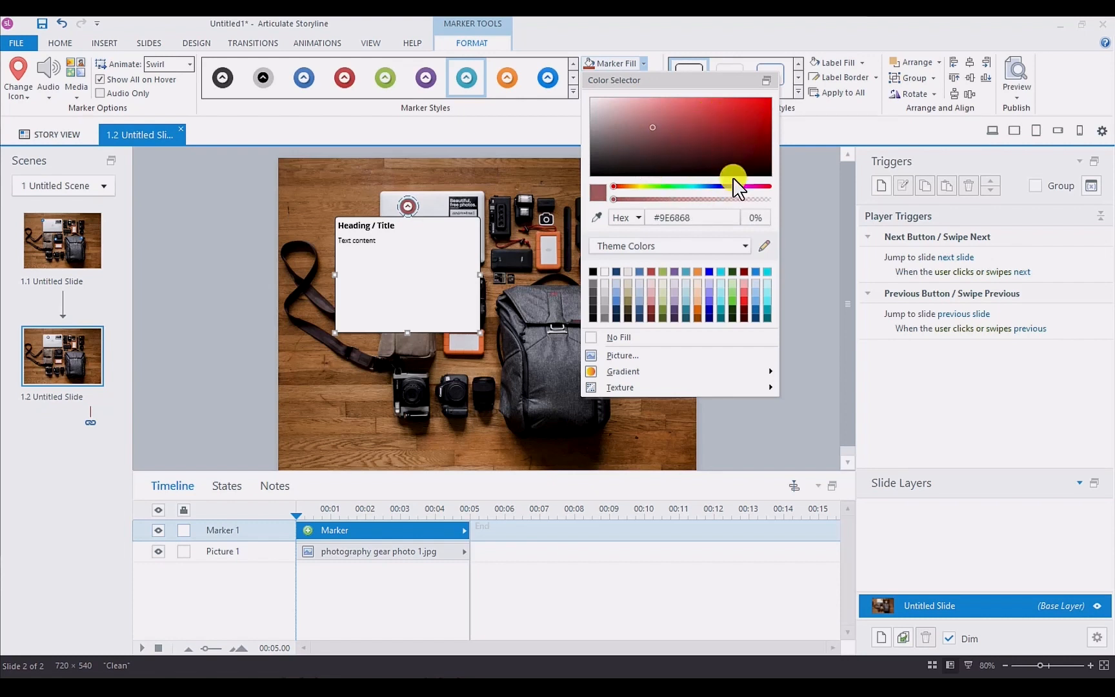
left_click(721, 300)
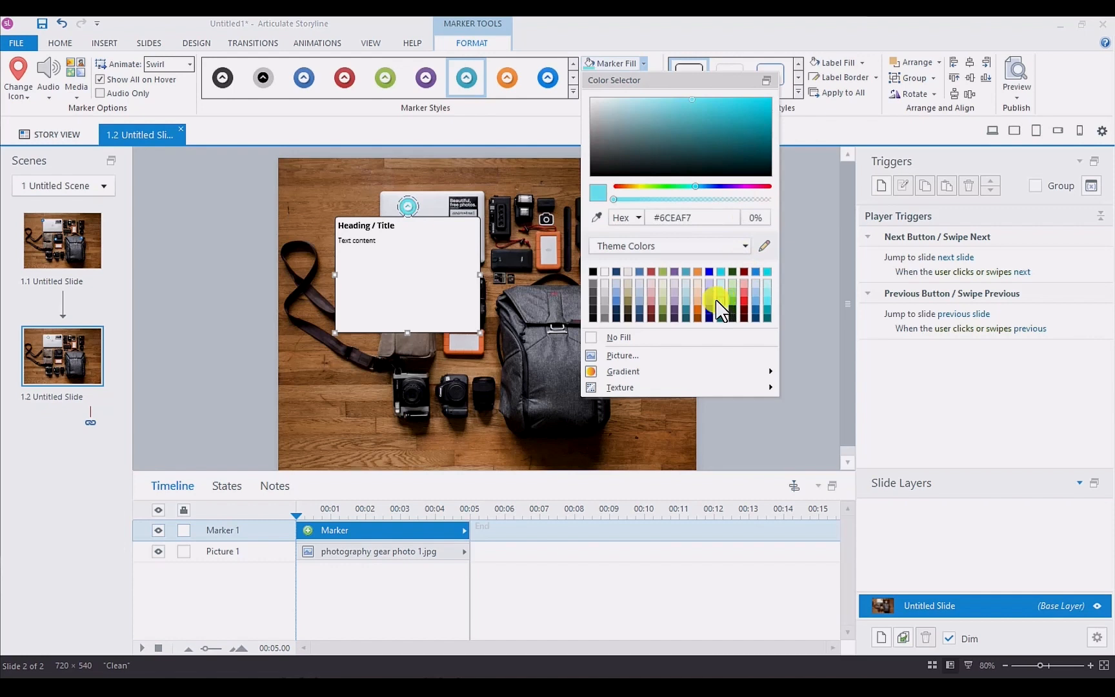
left_click(651, 301)
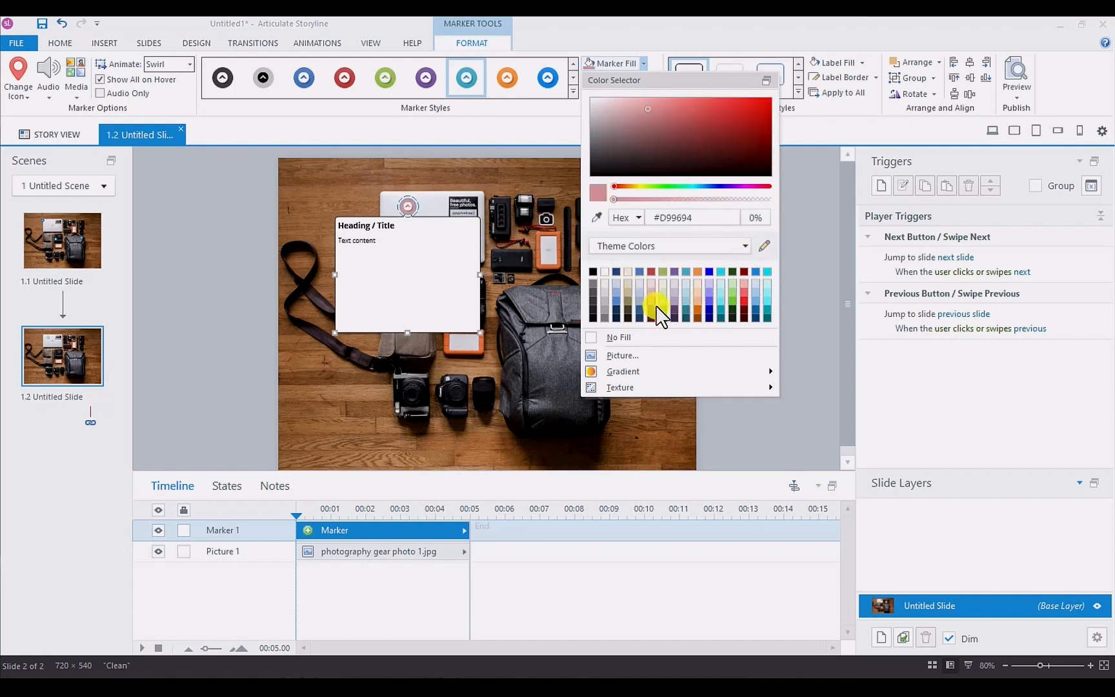
left_click(756, 310)
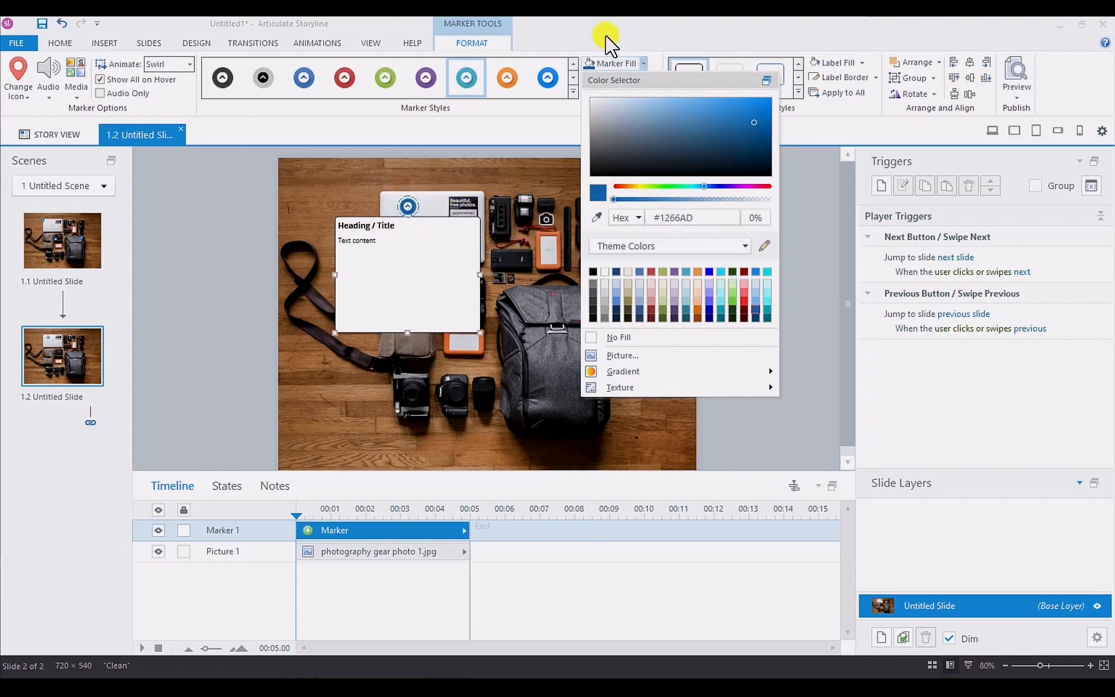
left_click(581, 39)
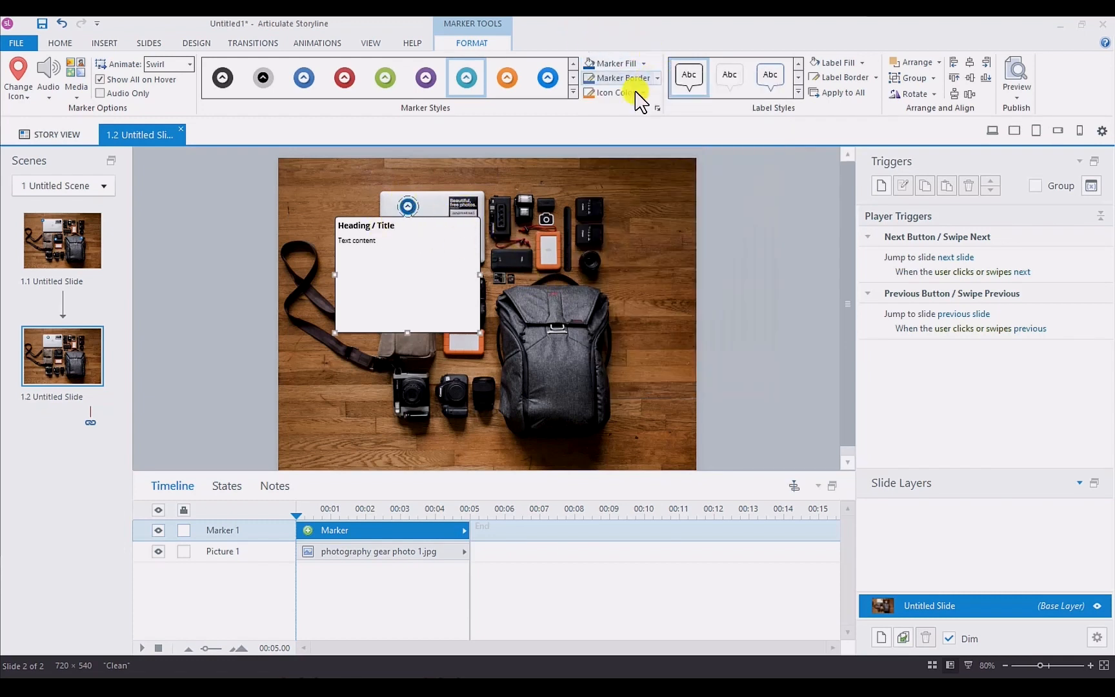